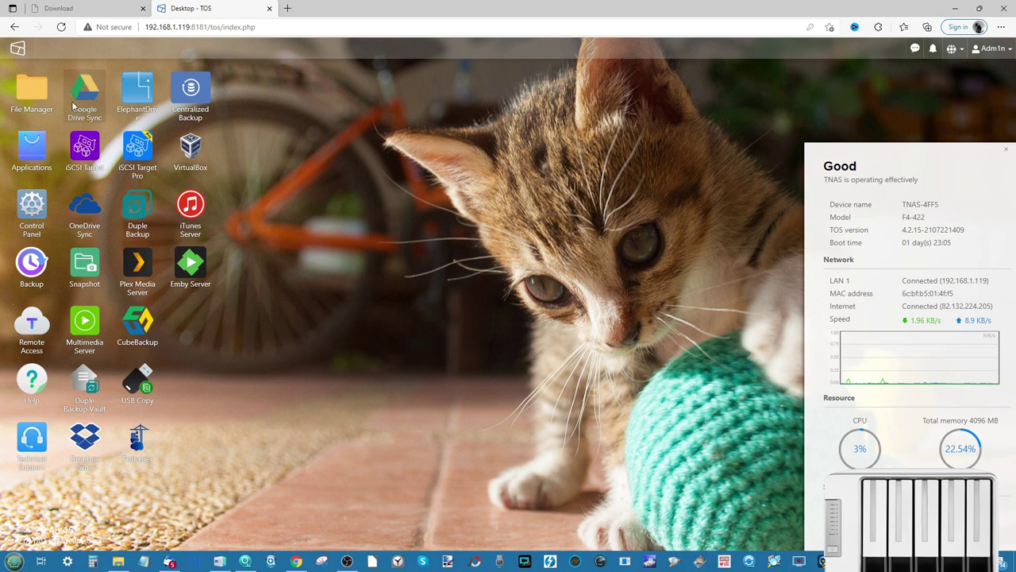
Browse the NAS file browser up to TERRAMASTER-SHARE and expand its subfolders, then close it
{"action": "left_click", "coordinate": [32, 89]}
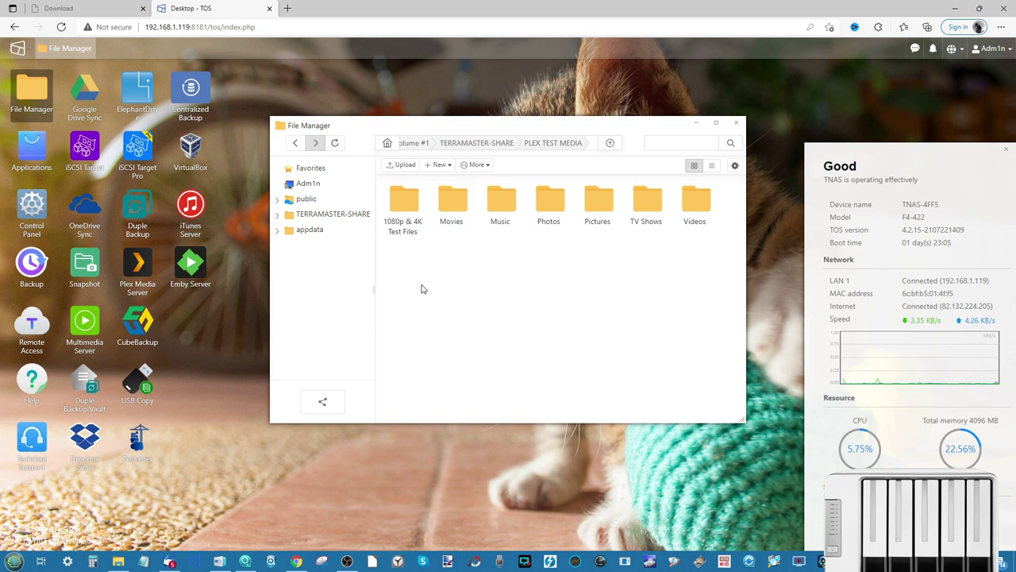
{"action": "left_click", "coordinate": [390, 165]}
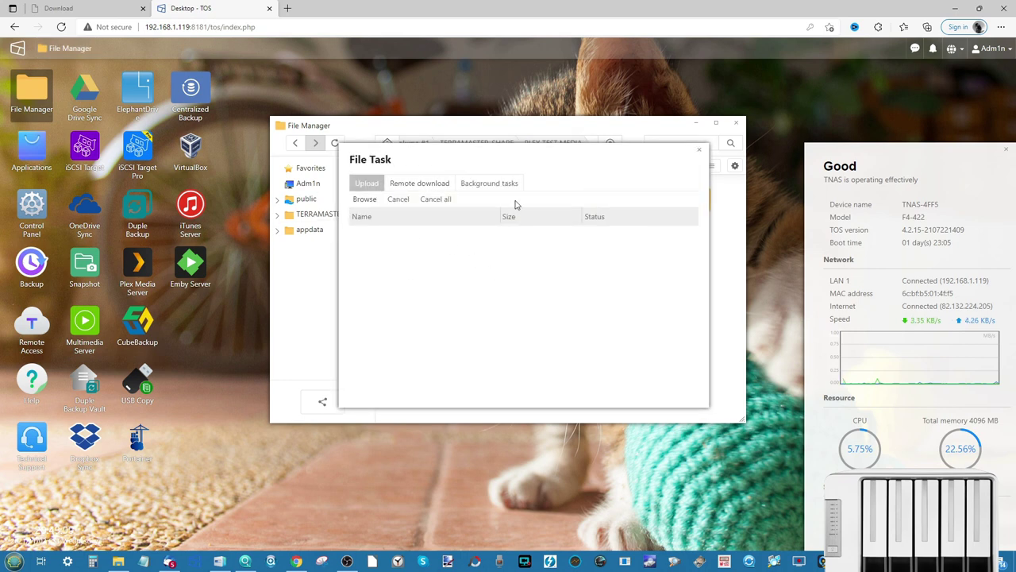
{"action": "left_click", "coordinate": [698, 150]}
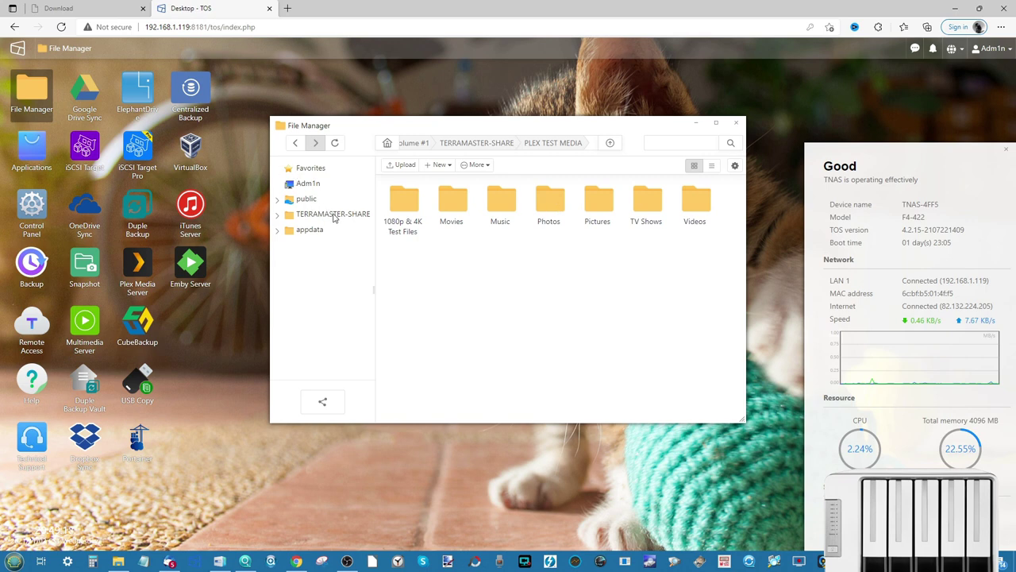
{"action": "left_click", "coordinate": [455, 145]}
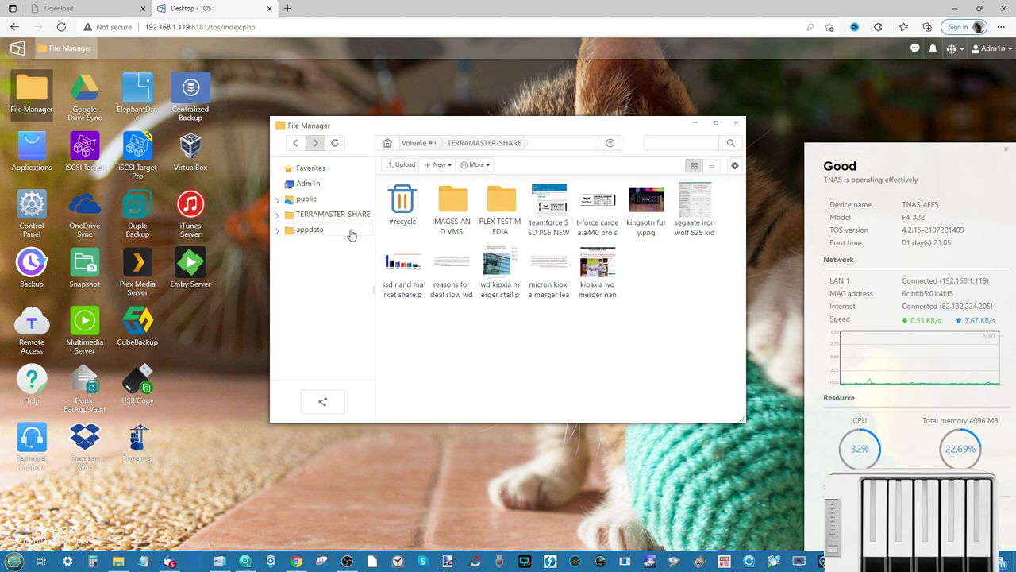
{"action": "left_click", "coordinate": [444, 166]}
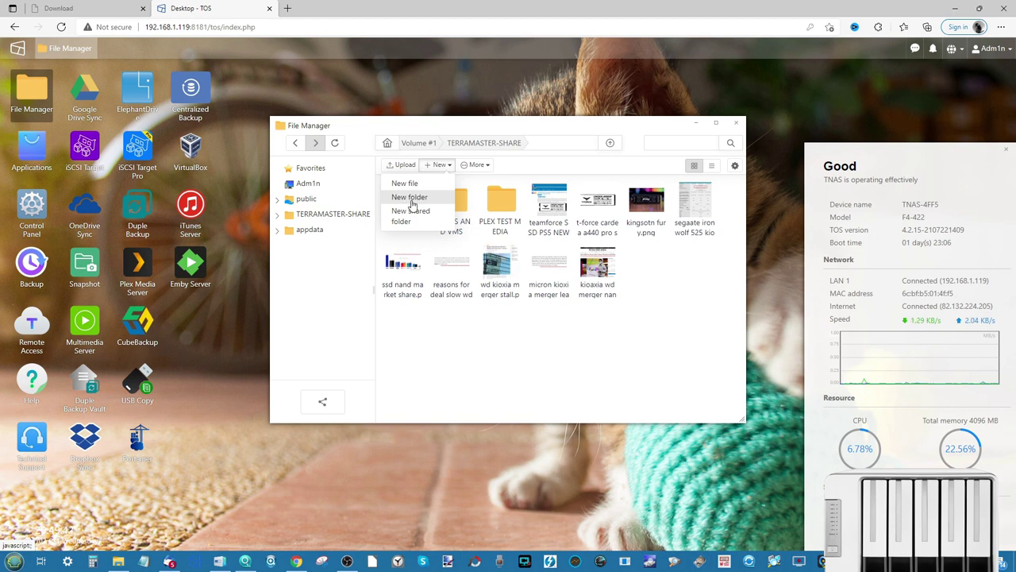
{"action": "left_click", "coordinate": [305, 327]}
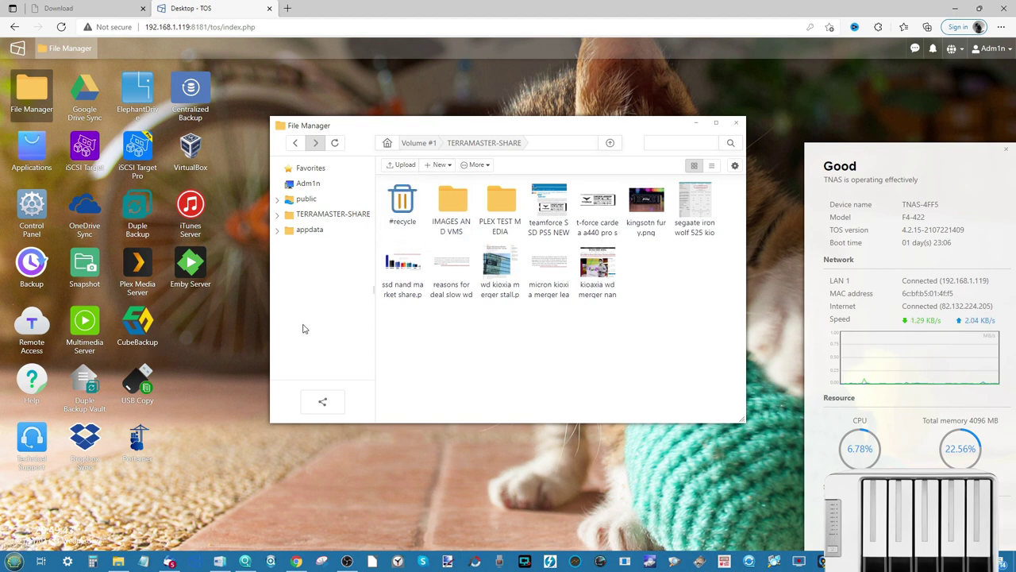
{"action": "left_click", "coordinate": [339, 219]}
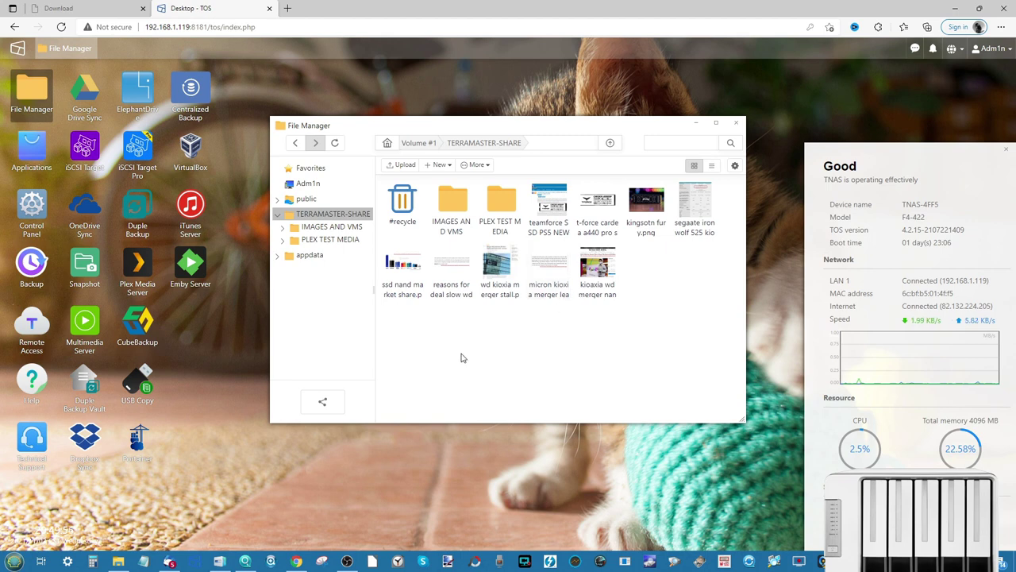
{"action": "left_click", "coordinate": [736, 122]}
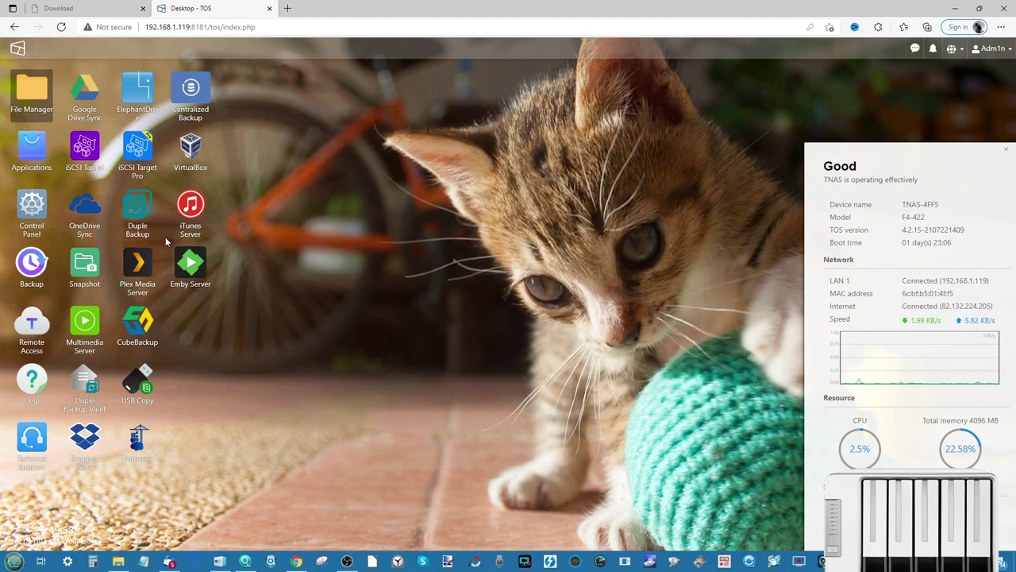
Confirm Plex Media Server is listed in the app centre, then launch it from its desktop icon
{"action": "left_click", "coordinate": [36, 155]}
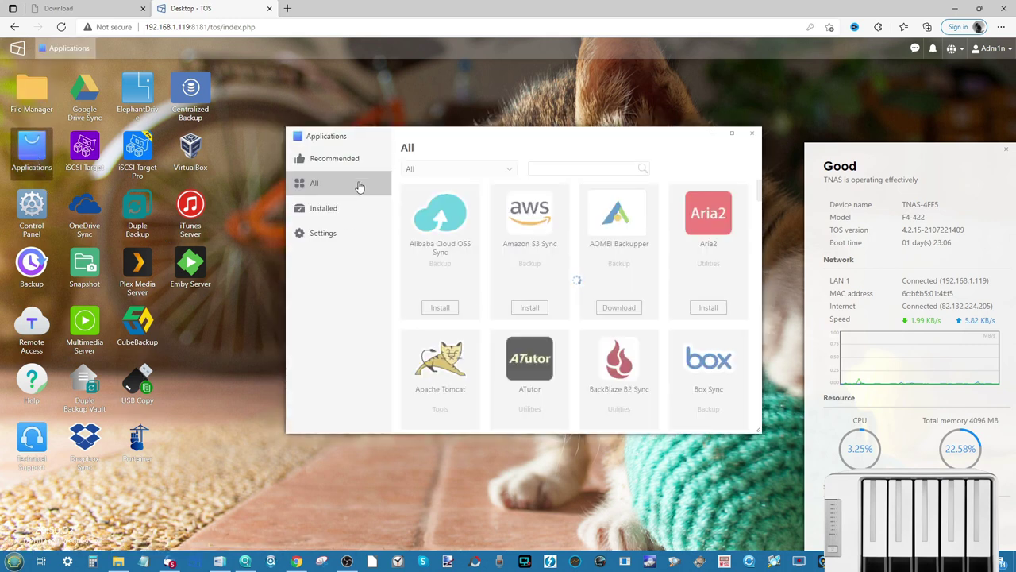
{"action": "left_click", "coordinate": [334, 210]}
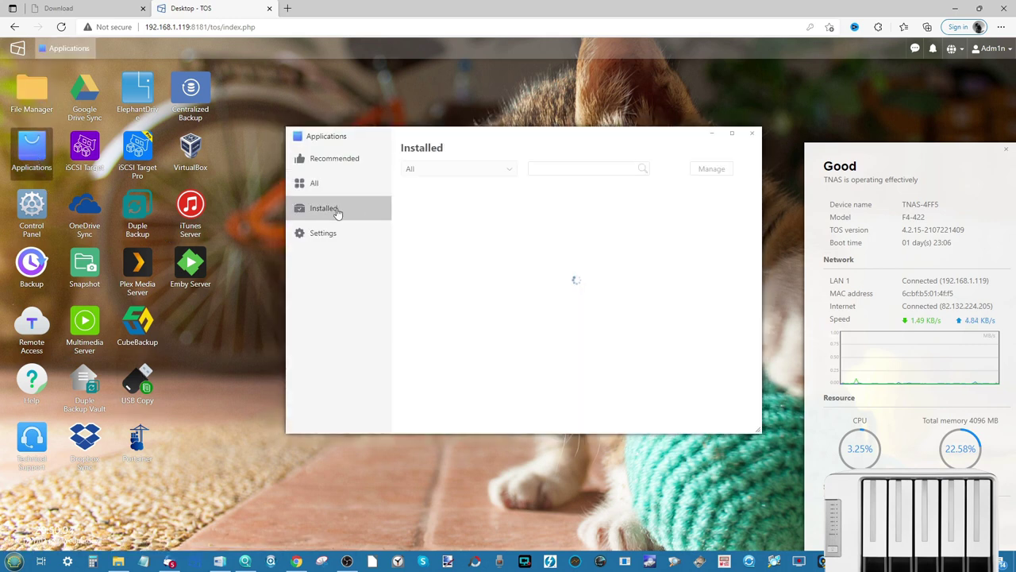
{"action": "left_click", "coordinate": [334, 188]}
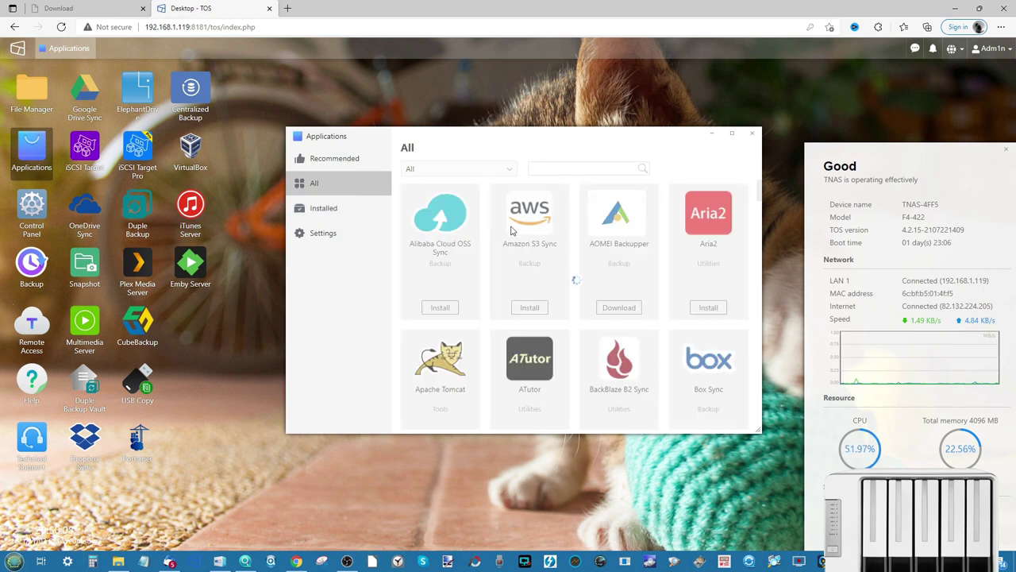
{"action": "scroll", "coordinate": [511, 230], "scroll_direction": "down", "scroll_amount": 8}
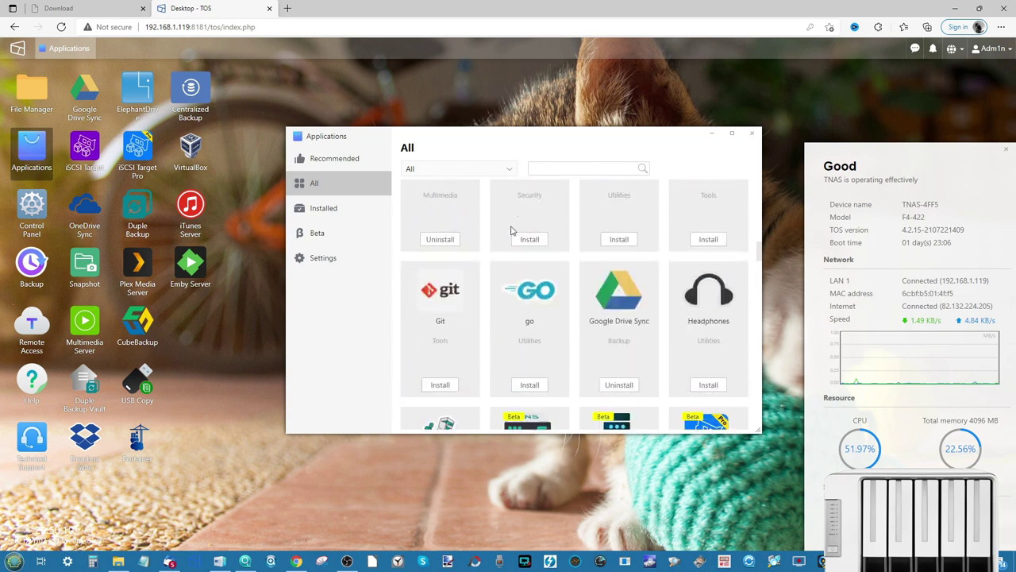
{"action": "scroll", "coordinate": [511, 230], "scroll_direction": "down", "scroll_amount": 10}
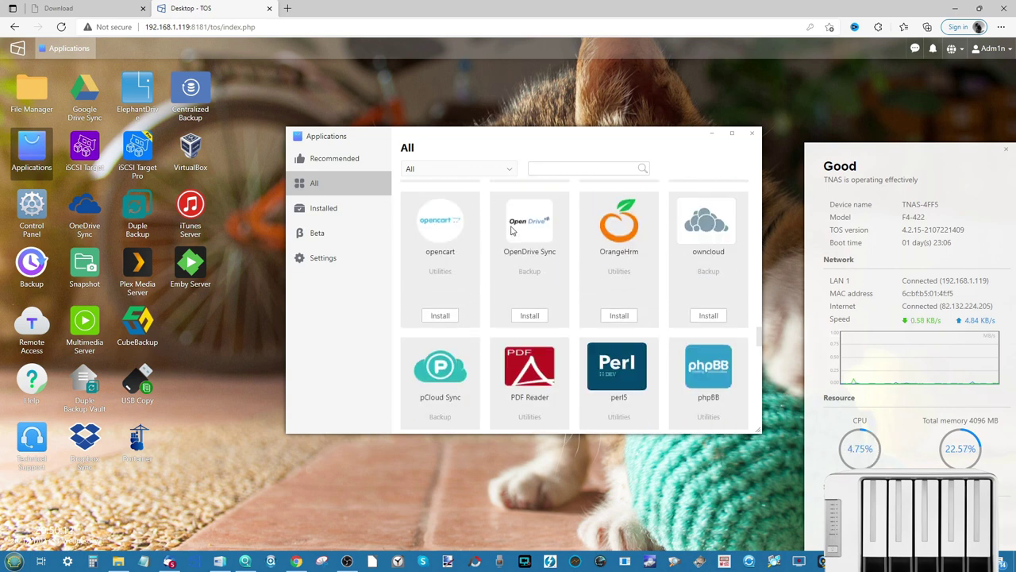
{"action": "scroll", "coordinate": [511, 230], "scroll_direction": "down", "scroll_amount": 4}
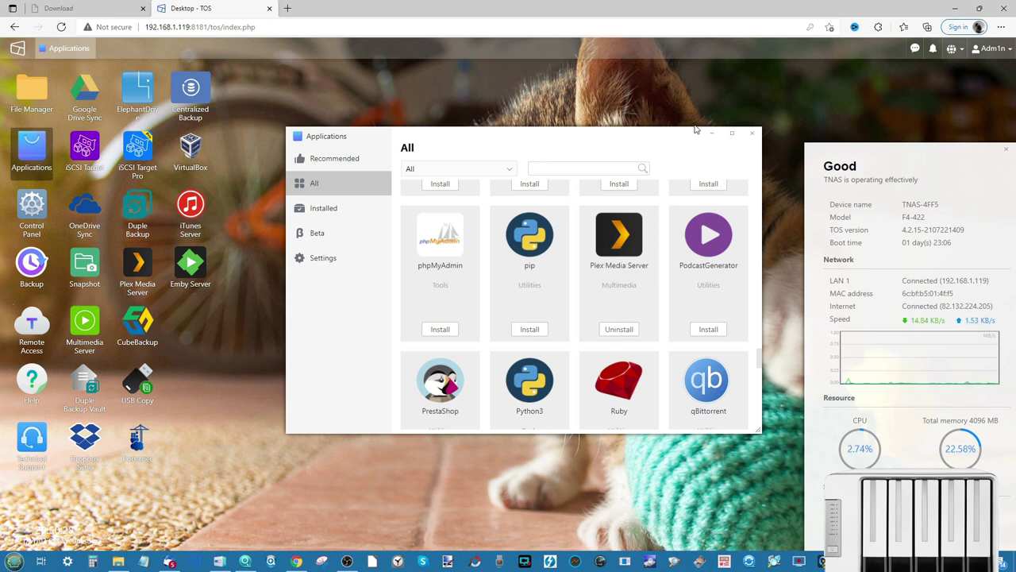
{"action": "left_click", "coordinate": [752, 134]}
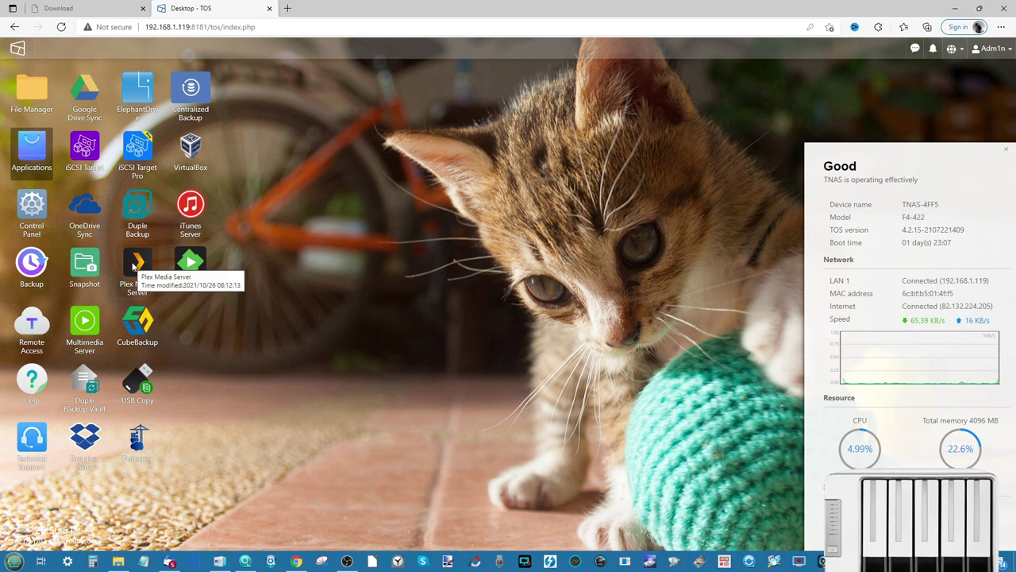
{"action": "left_click", "coordinate": [133, 266]}
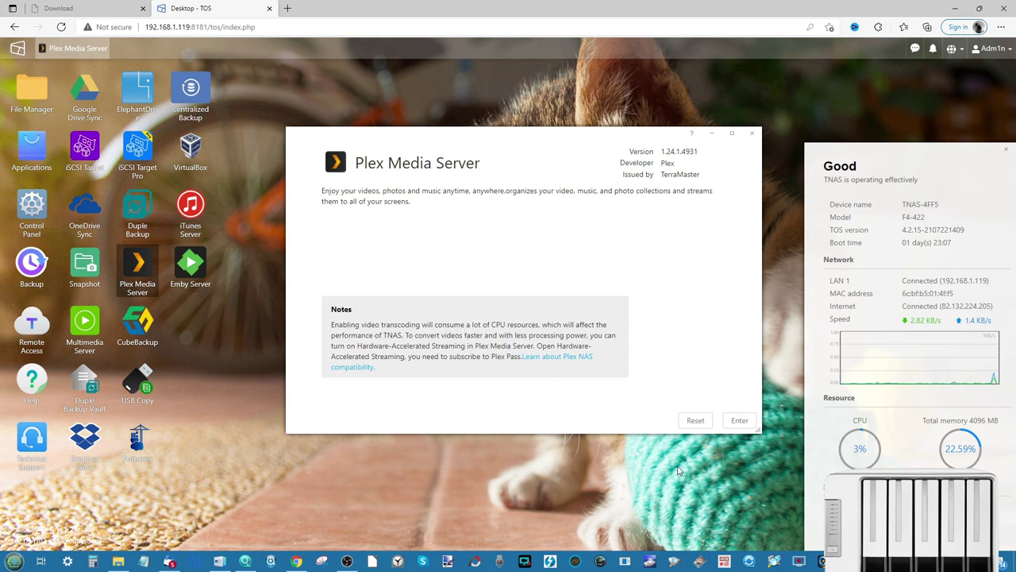
Launch Plex Web in a new tab and choose to sign in with a different account
{"action": "left_click", "coordinate": [736, 420]}
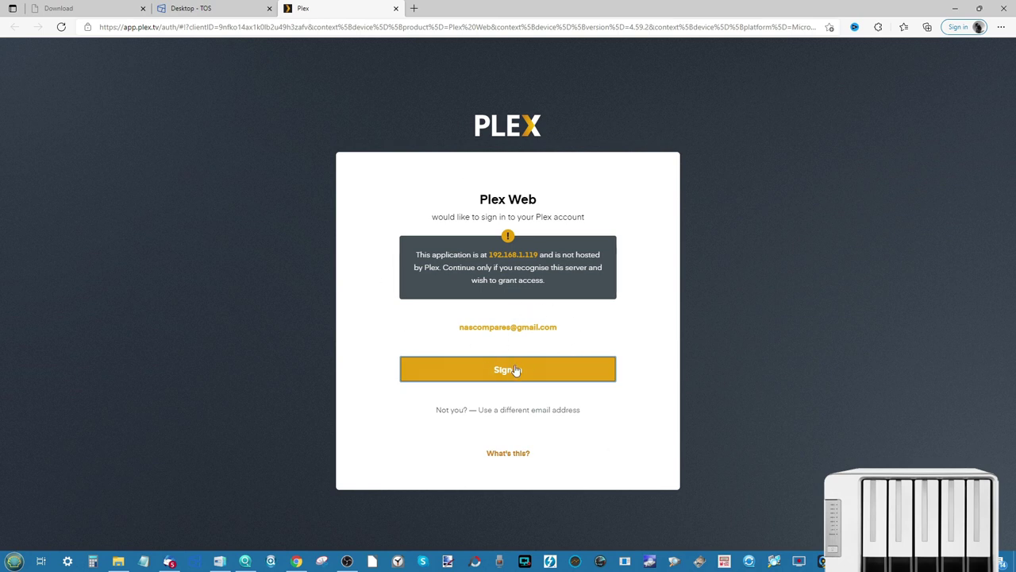
{"action": "left_click", "coordinate": [512, 408]}
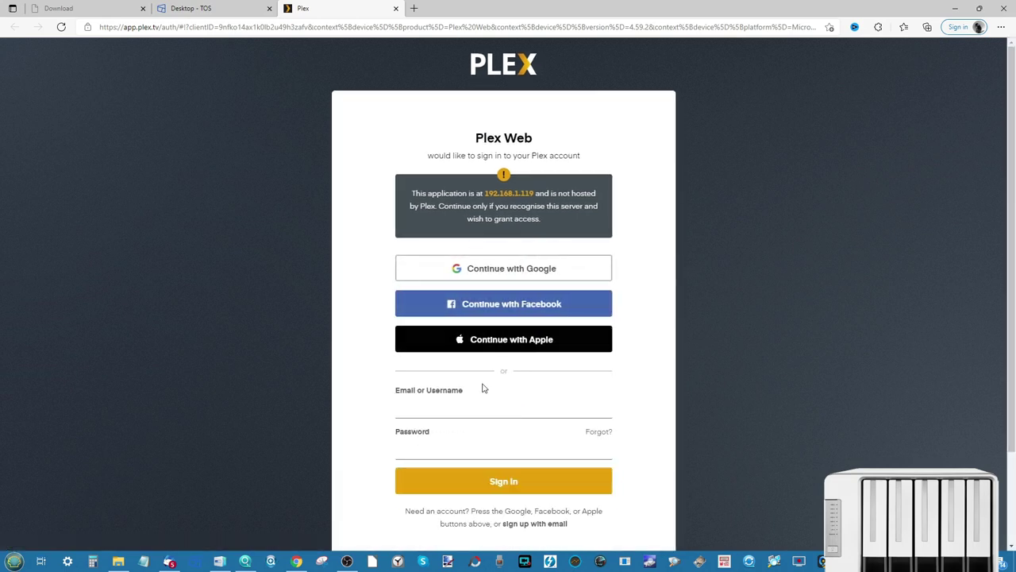
Sign in to Plex Web using a Google account
{"action": "scroll", "coordinate": [481, 390], "scroll_direction": "down", "scroll_amount": 2}
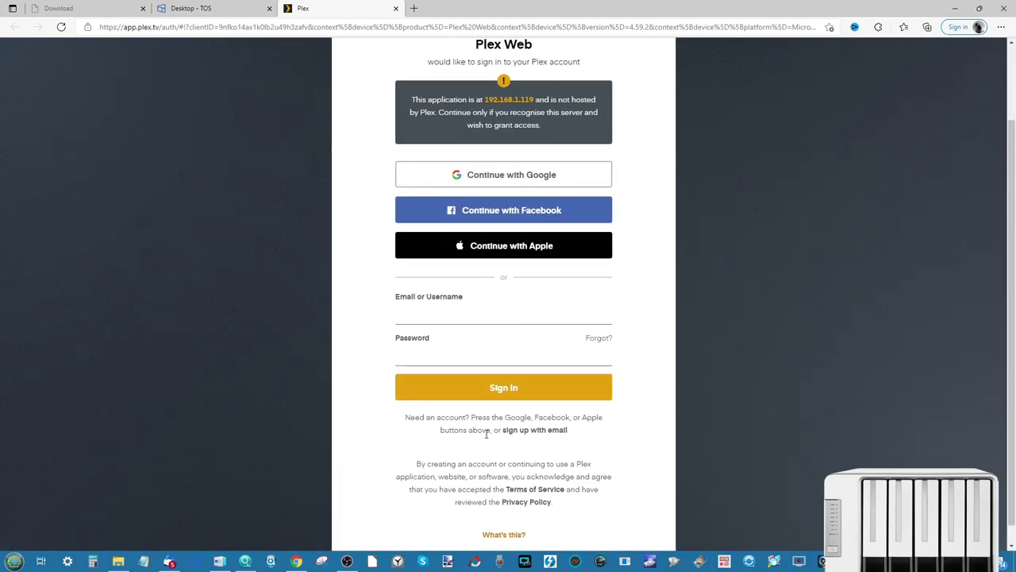
{"action": "scroll", "coordinate": [487, 433], "scroll_direction": "up", "scroll_amount": 2}
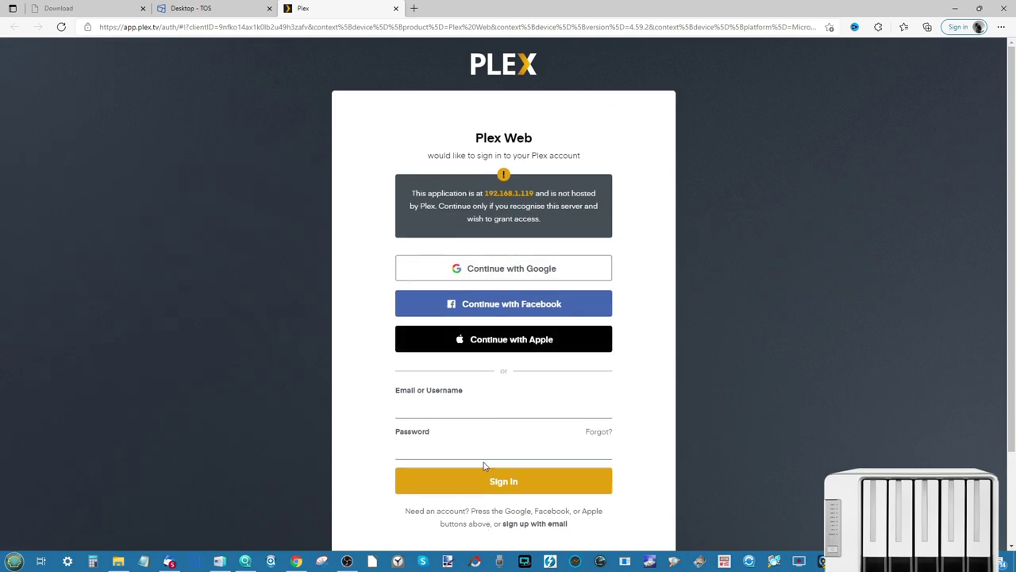
{"action": "scroll", "coordinate": [483, 466], "scroll_direction": "down", "scroll_amount": 2}
{"action": "scroll", "coordinate": [483, 465], "scroll_direction": "up", "scroll_amount": 2}
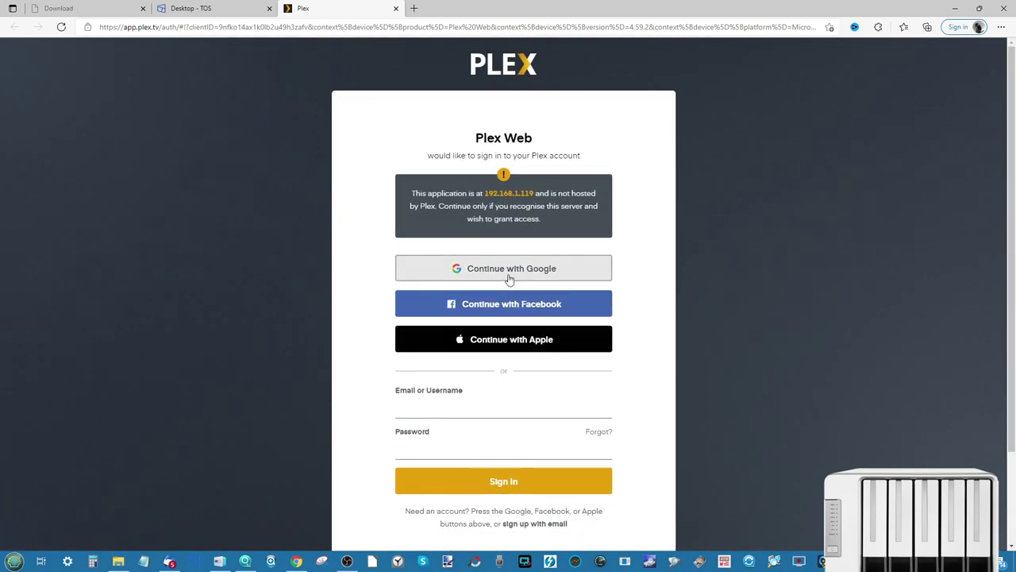
{"action": "left_click", "coordinate": [513, 270]}
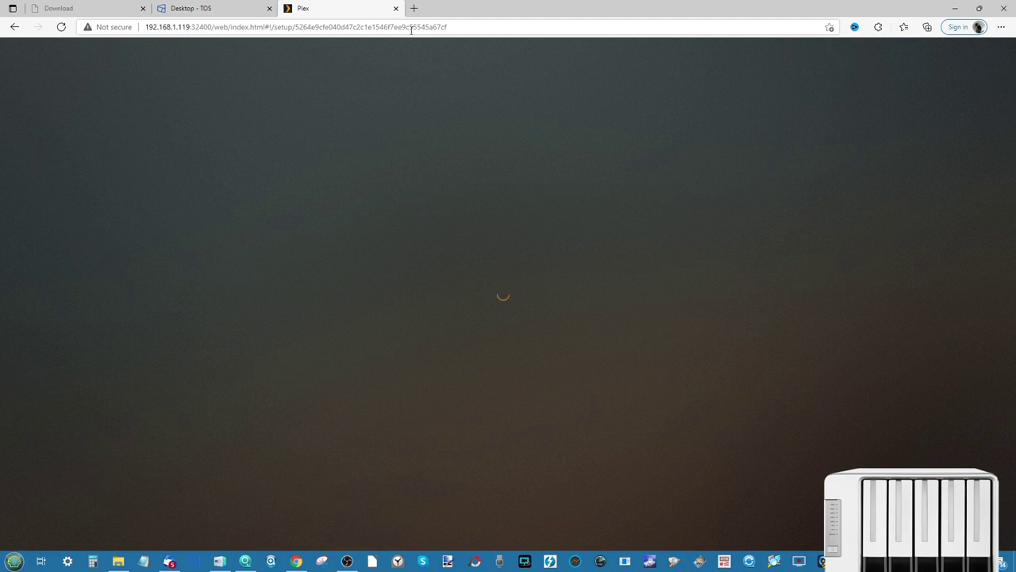
Reload the stalled Plex setup page and acknowledge the How Plex Works introduction
{"action": "left_click", "coordinate": [411, 30]}
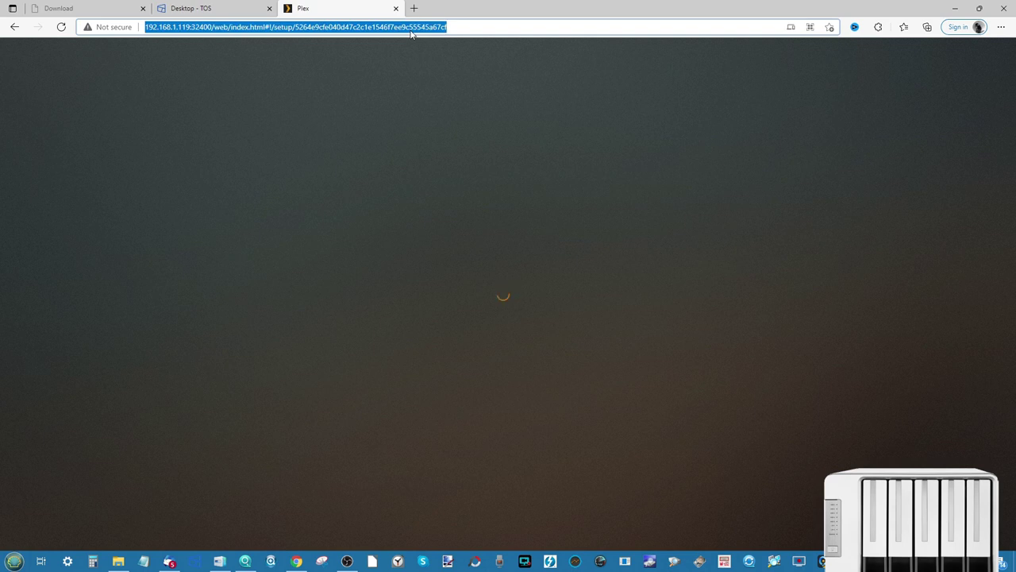
{"action": "key", "text": "Return"}
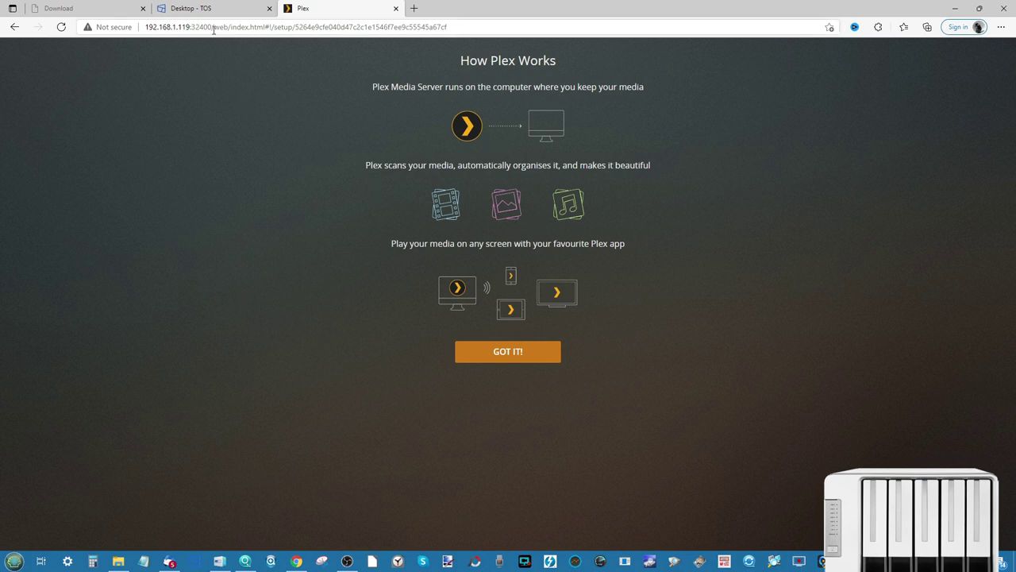
{"action": "left_click", "coordinate": [510, 352]}
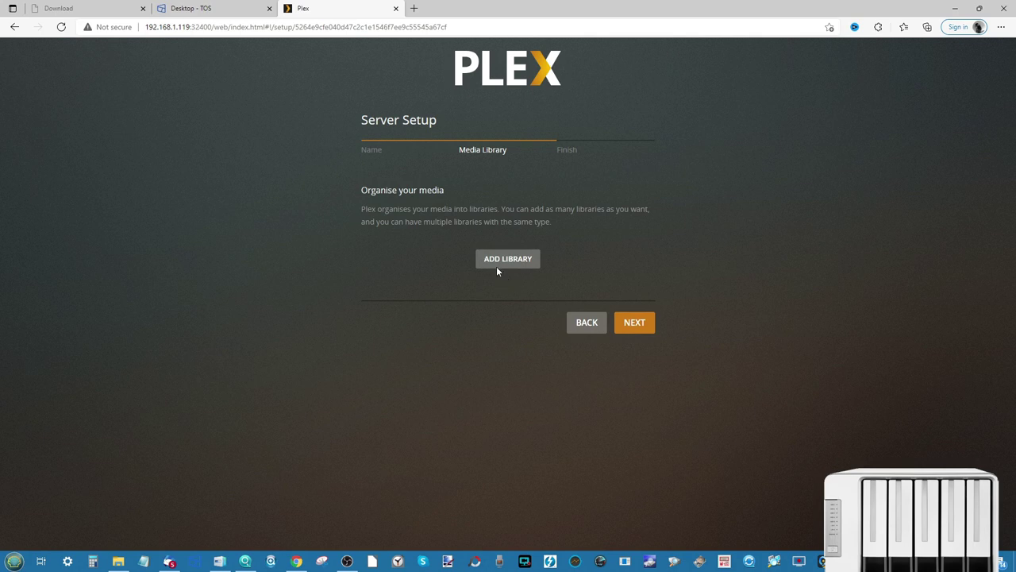
Start a new Films library and advance to choosing its folders
{"action": "left_click", "coordinate": [507, 265]}
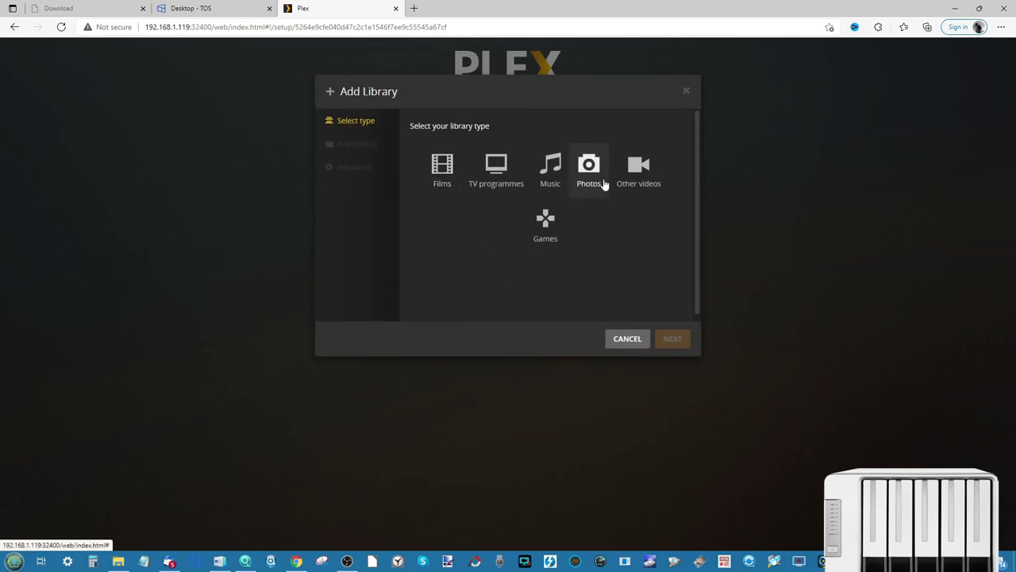
{"action": "left_click", "coordinate": [450, 163]}
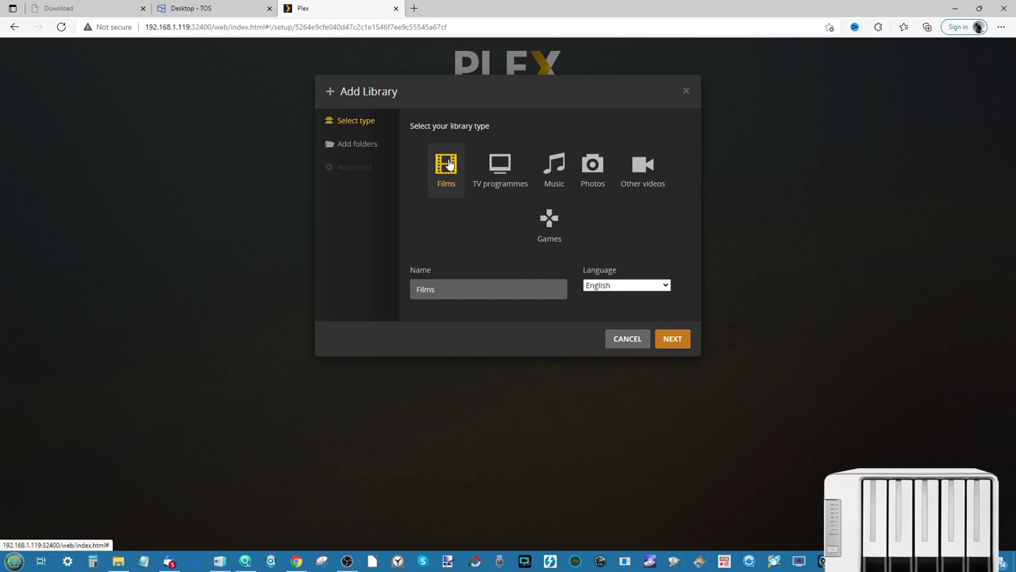
{"action": "left_click", "coordinate": [361, 149]}
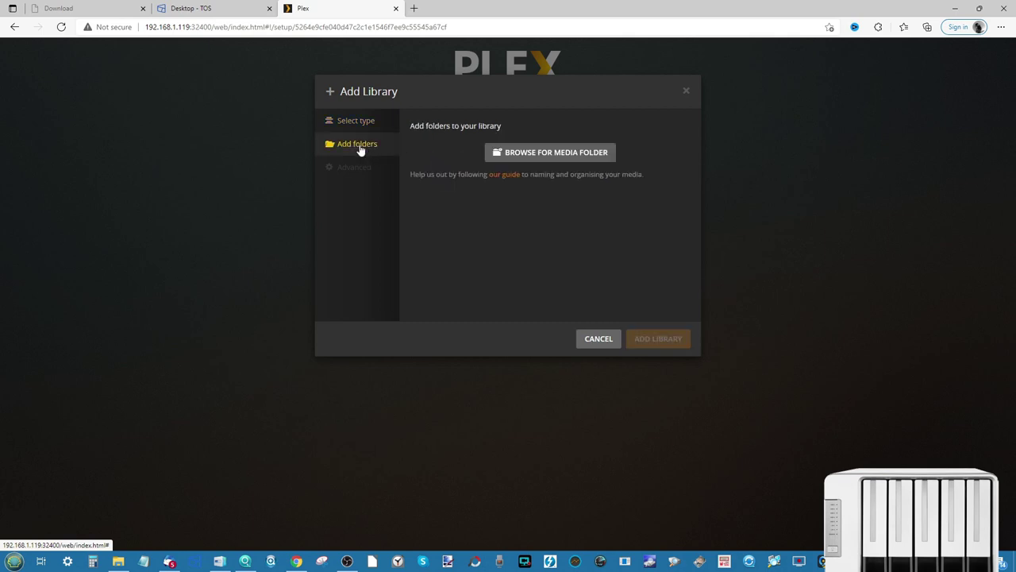
Browse Add Folder to /md0/TERRAMASTER-SHARE/PLEX TEST MEDIA/Movies, then switch to the TOS desktop tab
{"action": "left_click", "coordinate": [546, 154]}
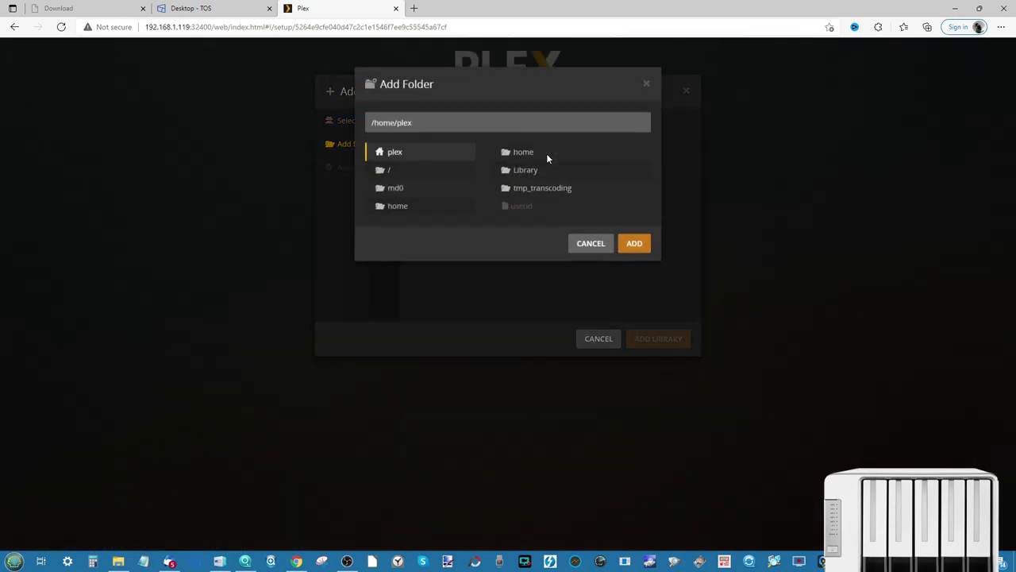
{"action": "left_click", "coordinate": [404, 183]}
{"action": "left_click", "coordinate": [417, 199]}
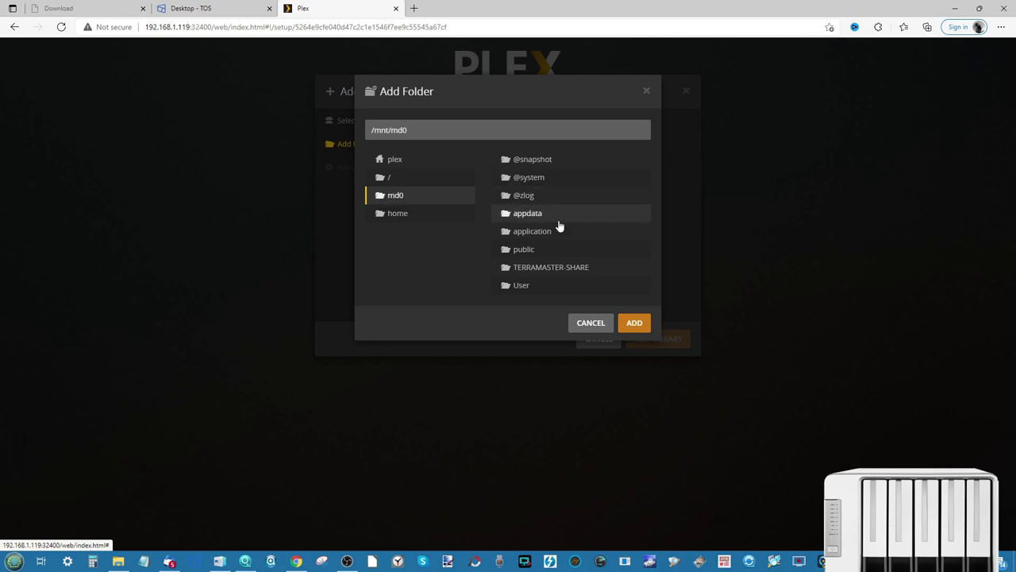
{"action": "left_click", "coordinate": [546, 272]}
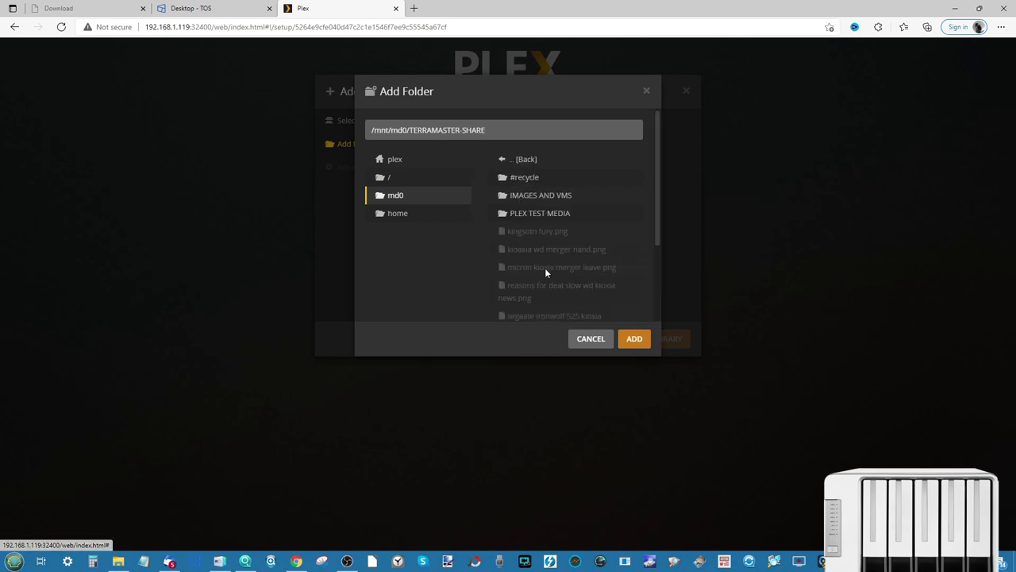
{"action": "left_click", "coordinate": [533, 210]}
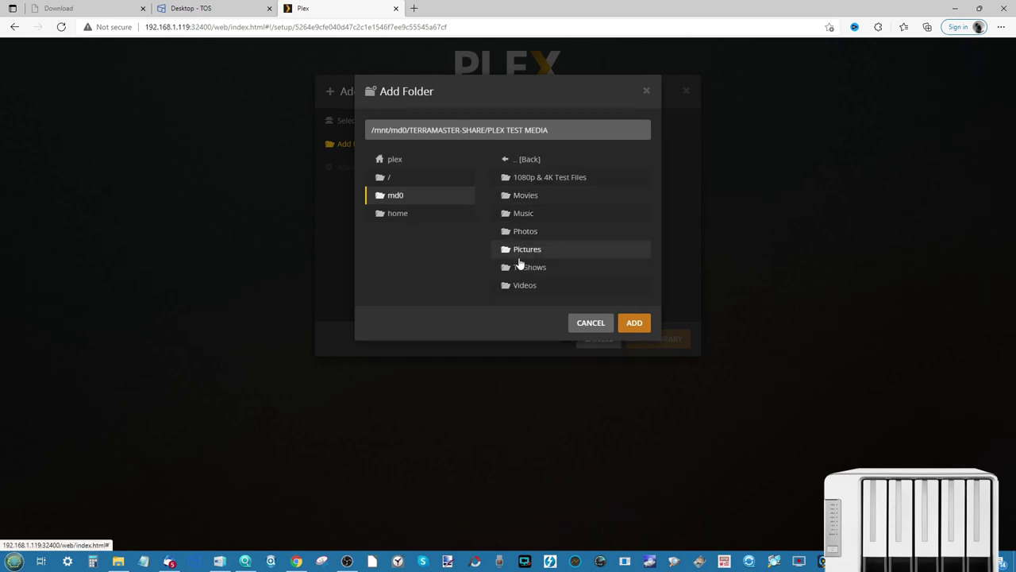
{"action": "left_click", "coordinate": [528, 197]}
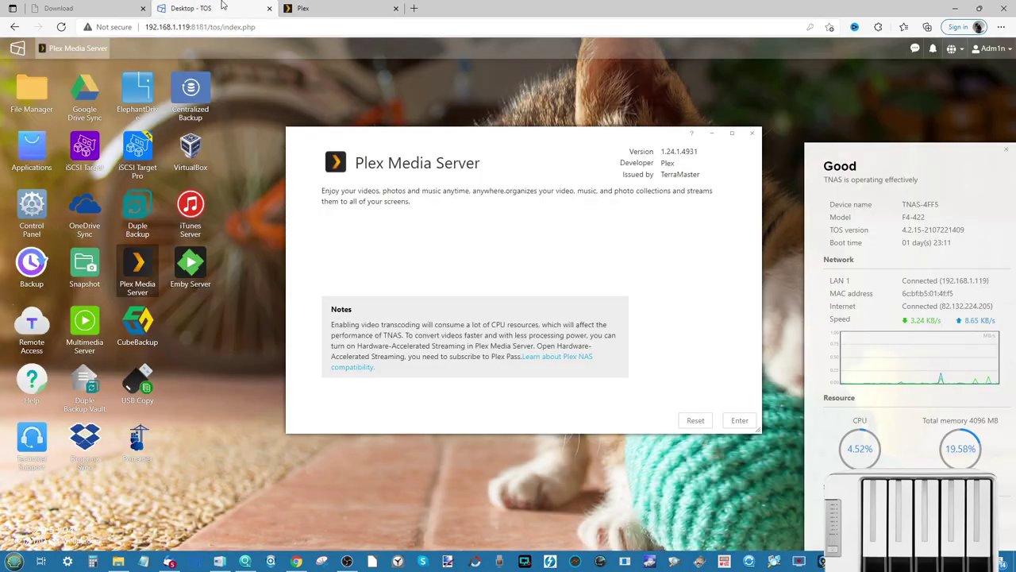
{"action": "left_click", "coordinate": [221, 8]}
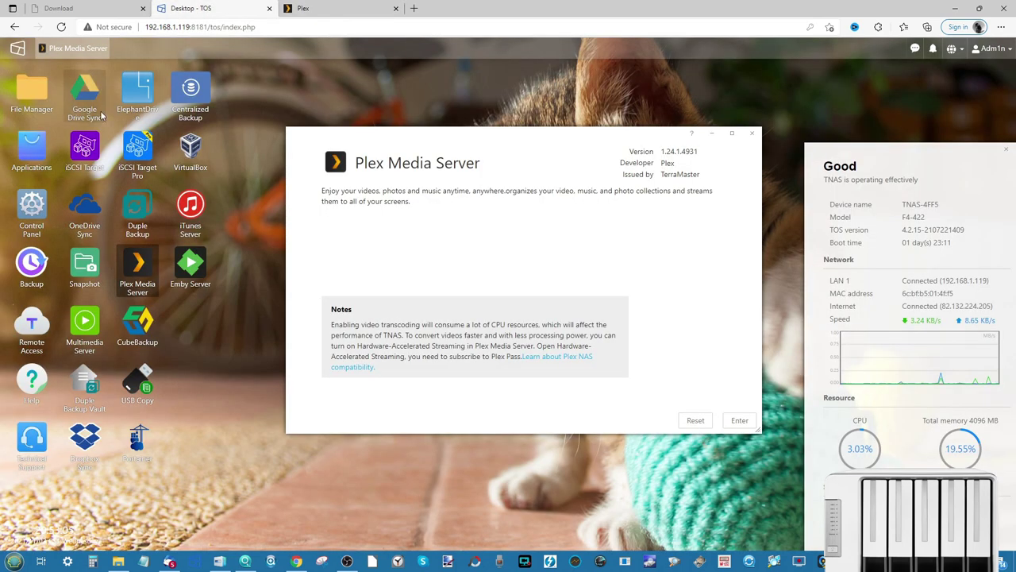
Check in File Manager that PLEX TEST MEDIA/Movies holds the five film folders
{"action": "left_click", "coordinate": [24, 89]}
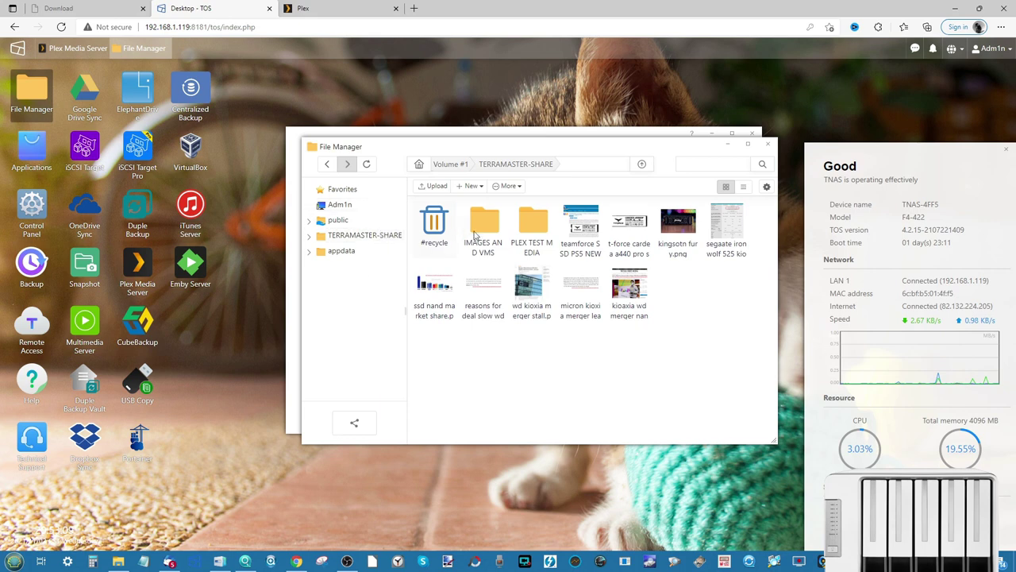
{"action": "double_click", "coordinate": [533, 228]}
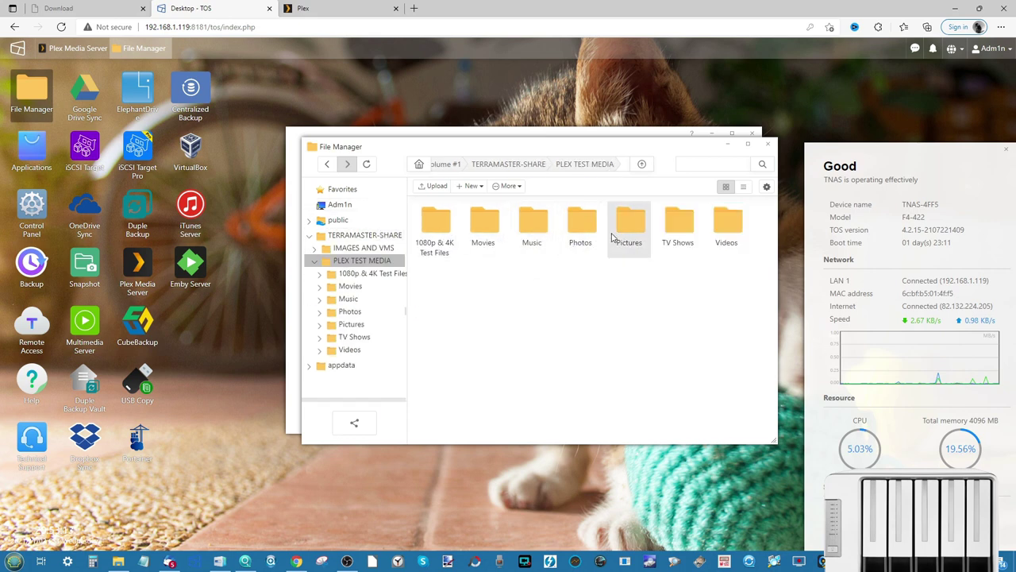
{"action": "double_click", "coordinate": [485, 223]}
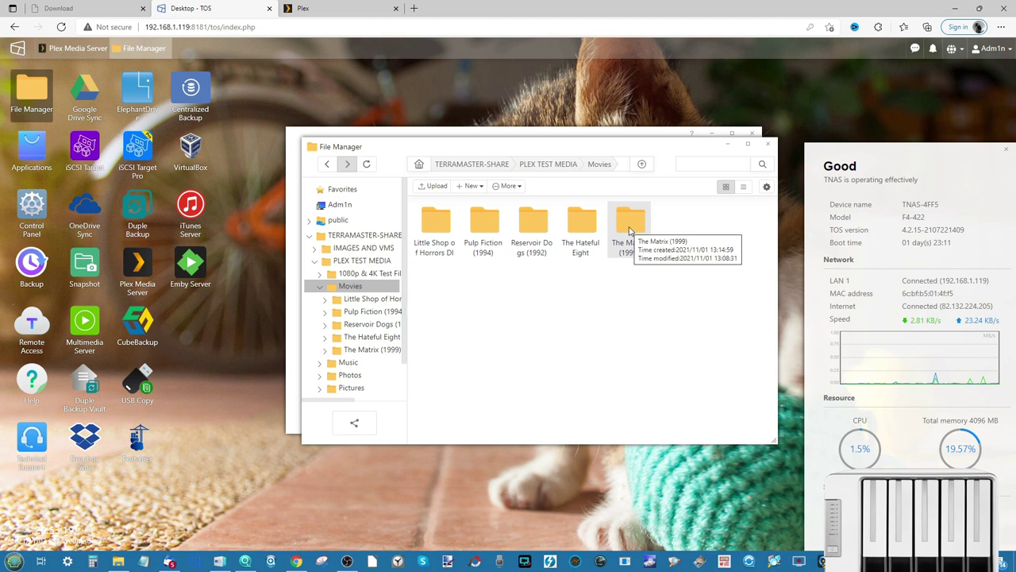
{"action": "left_click", "coordinate": [550, 165]}
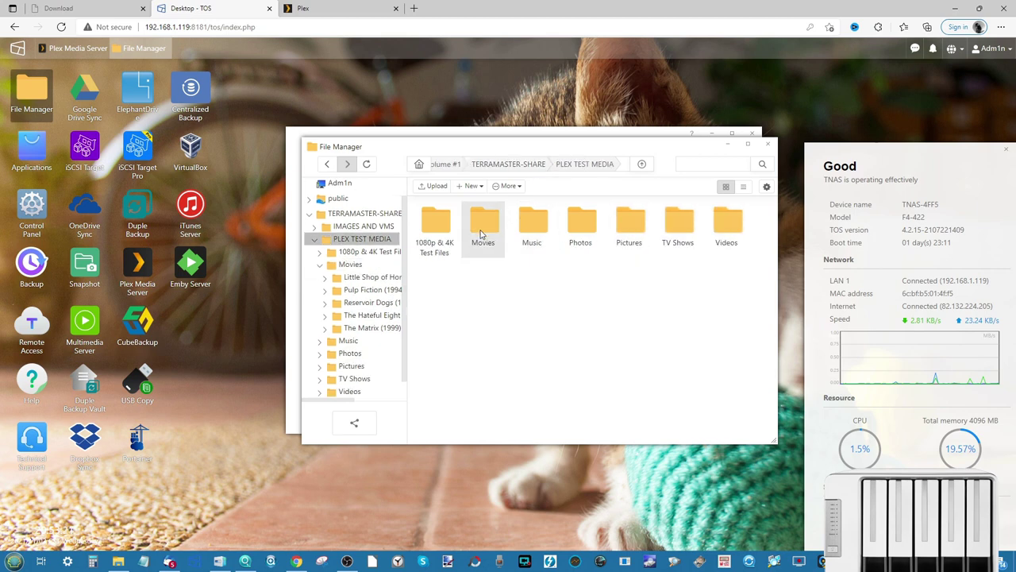
Back in Plex, add /mnt/md0/TERRAMASTER-SHARE/PLEX TEST MEDIA/Movies as the library folder
{"action": "left_click", "coordinate": [336, 6]}
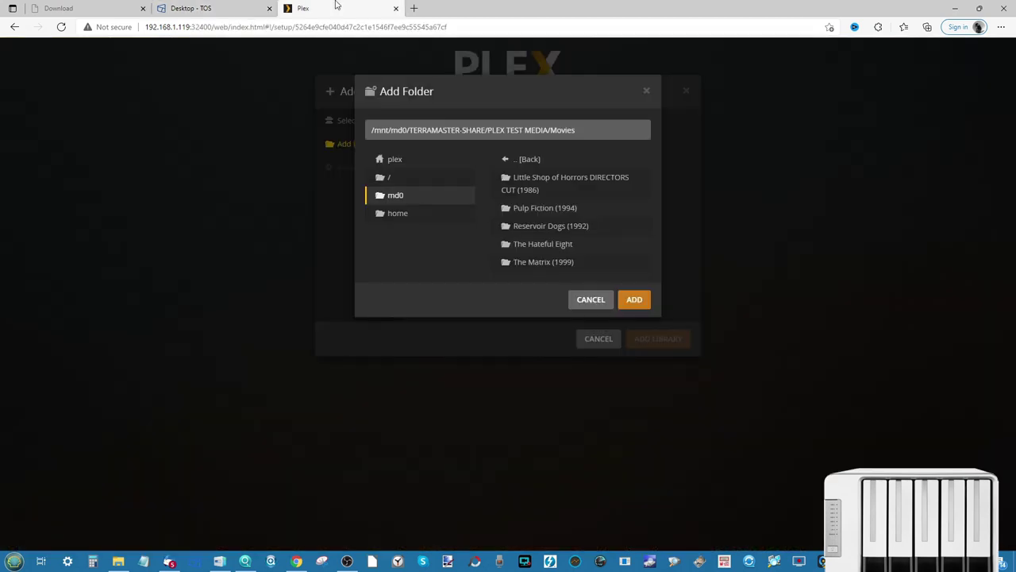
{"action": "left_click", "coordinate": [508, 160]}
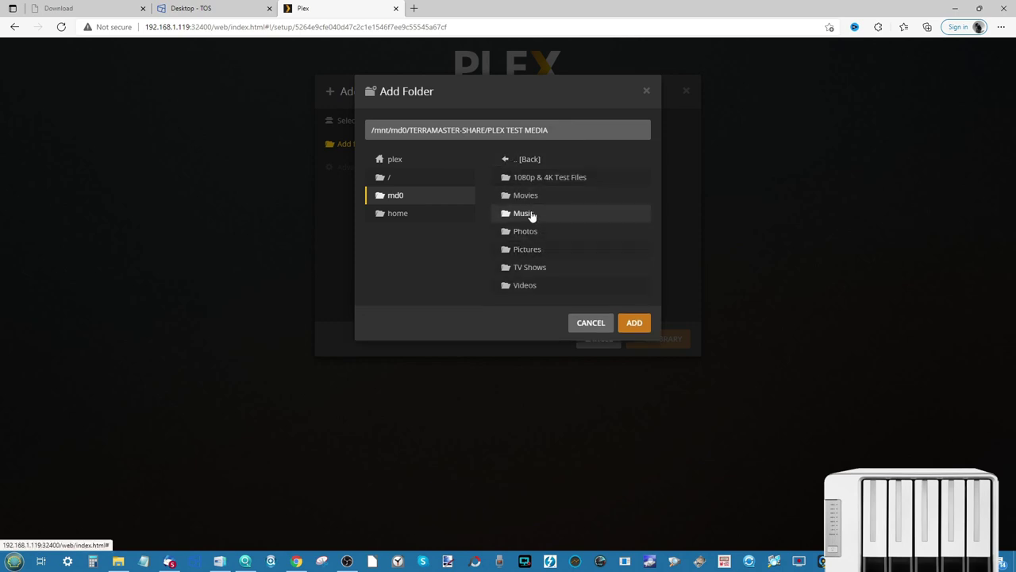
{"action": "left_click", "coordinate": [531, 196]}
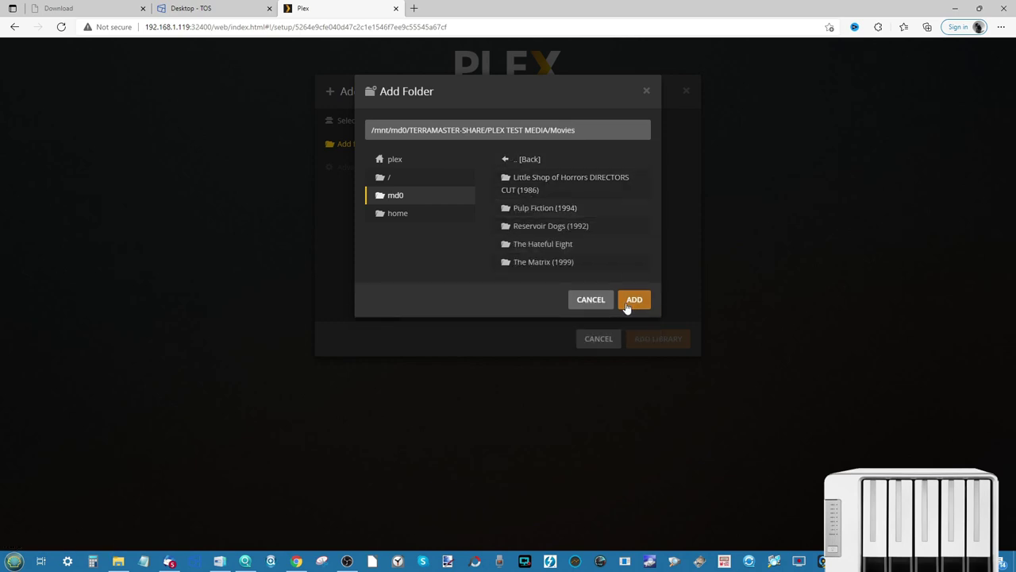
{"action": "left_click", "coordinate": [632, 300]}
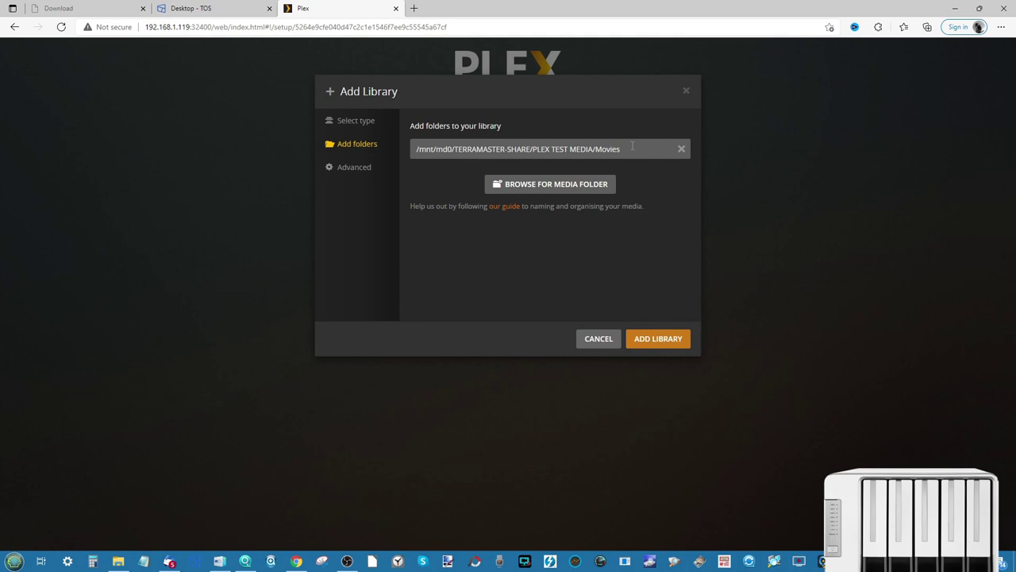
Open the Films library's advanced settings and keep Plex Movie as the scanner
{"action": "left_click", "coordinate": [361, 166]}
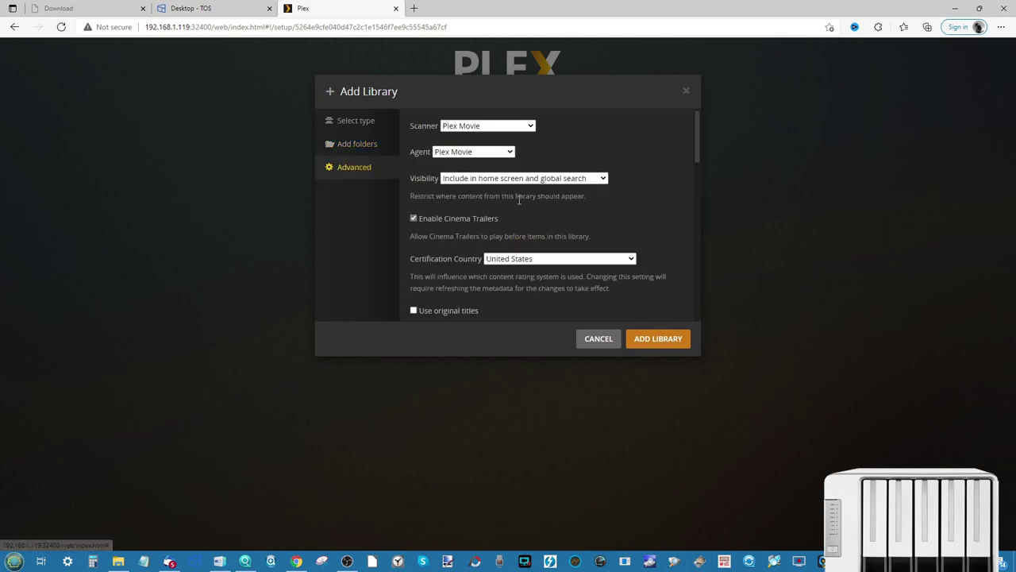
{"action": "scroll", "coordinate": [517, 199], "scroll_direction": "down", "scroll_amount": 1}
{"action": "scroll", "coordinate": [518, 199], "scroll_direction": "down", "scroll_amount": 1}
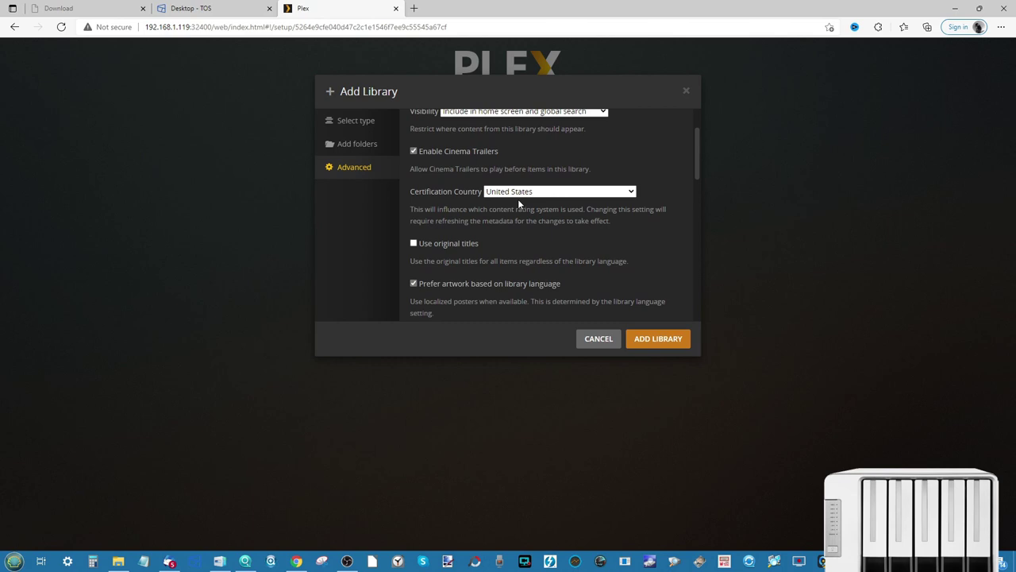
{"action": "scroll", "coordinate": [518, 204], "scroll_direction": "down", "scroll_amount": 1}
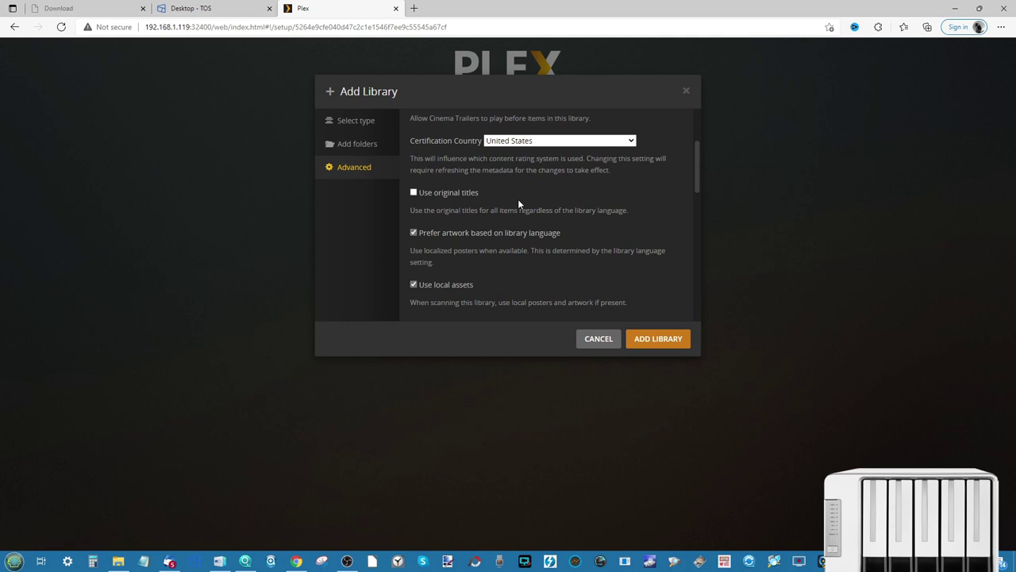
{"action": "scroll", "coordinate": [518, 204], "scroll_direction": "down", "scroll_amount": 1}
{"action": "scroll", "coordinate": [518, 202], "scroll_direction": "down", "scroll_amount": 2}
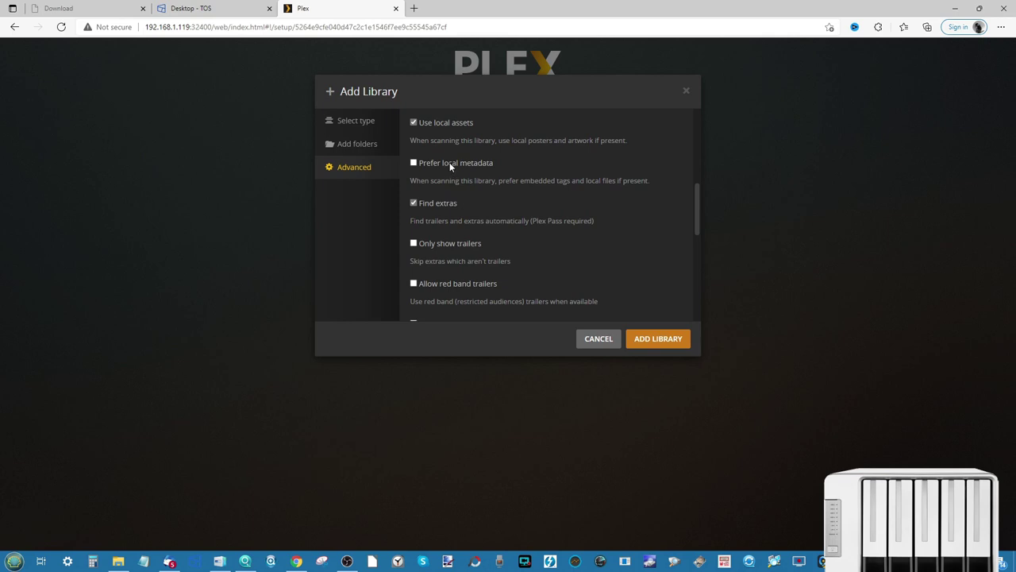
{"action": "scroll", "coordinate": [503, 206], "scroll_direction": "up", "scroll_amount": 4}
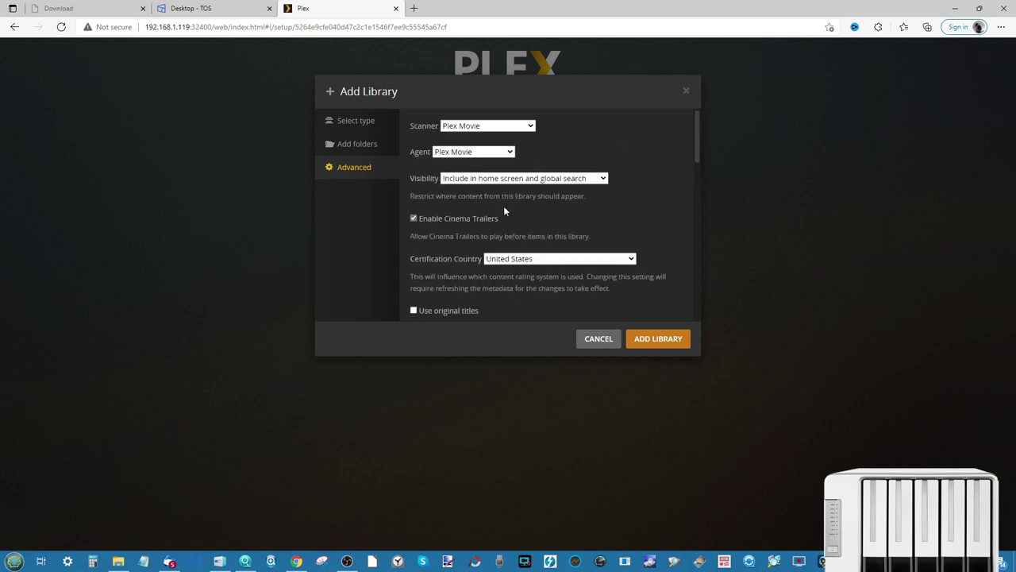
{"action": "left_click", "coordinate": [513, 124]}
{"action": "left_click", "coordinate": [570, 149]}
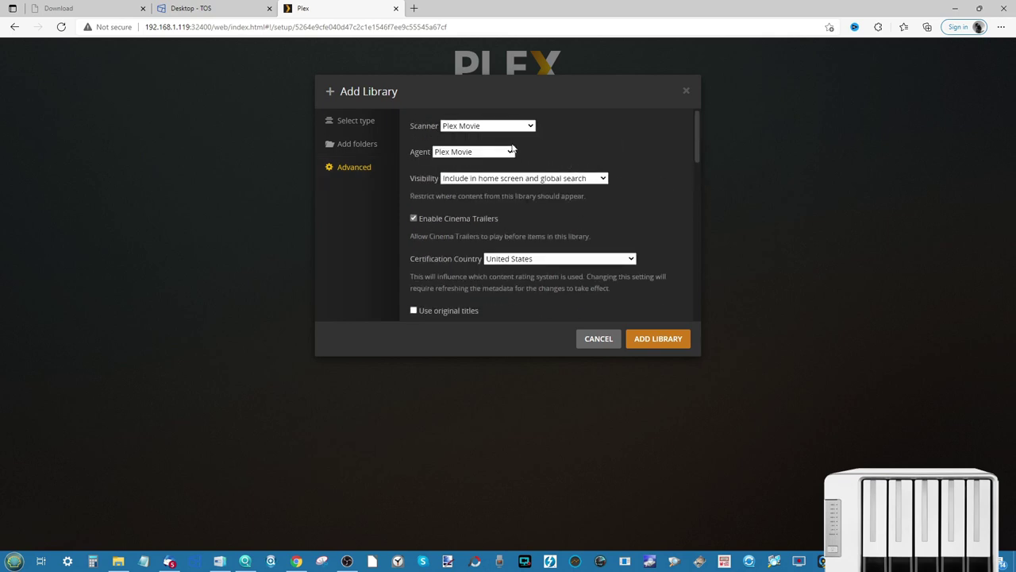
Keep Rotten Tomatoes as the ratings source and add the Films library
{"action": "scroll", "coordinate": [567, 193], "scroll_direction": "down", "scroll_amount": 8}
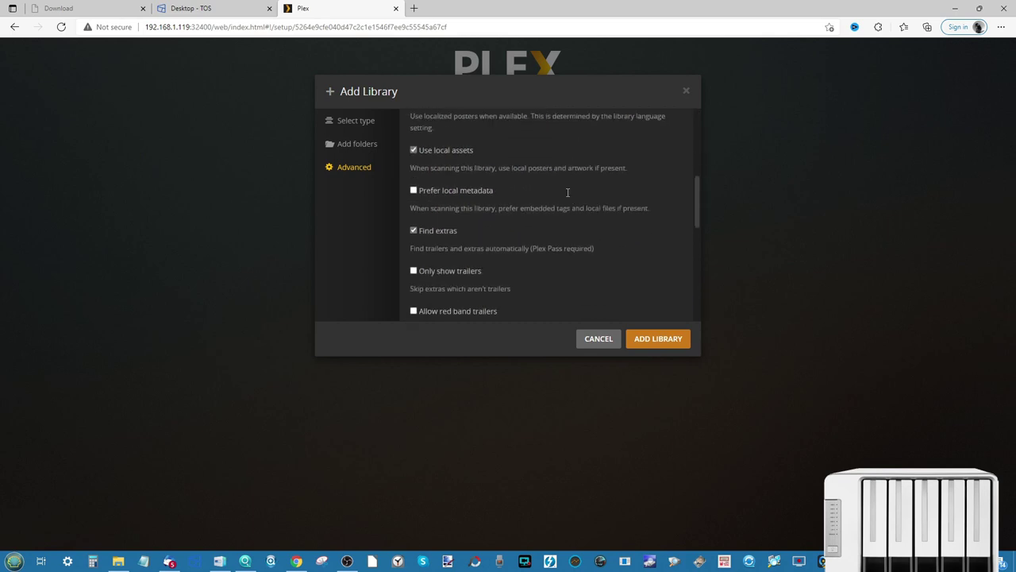
{"action": "scroll", "coordinate": [567, 191], "scroll_direction": "down", "scroll_amount": 1}
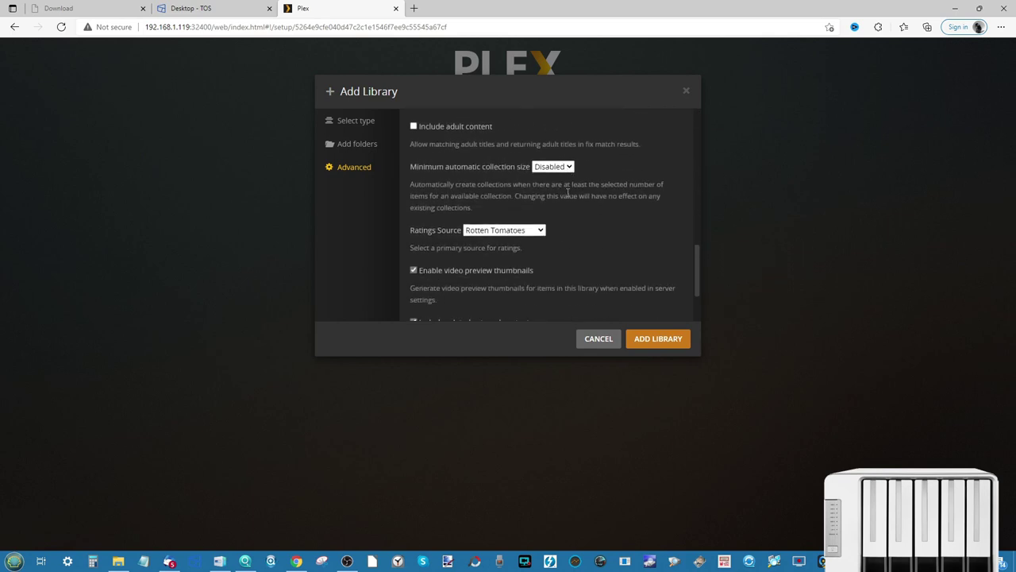
{"action": "scroll", "coordinate": [567, 192], "scroll_direction": "down", "scroll_amount": 1}
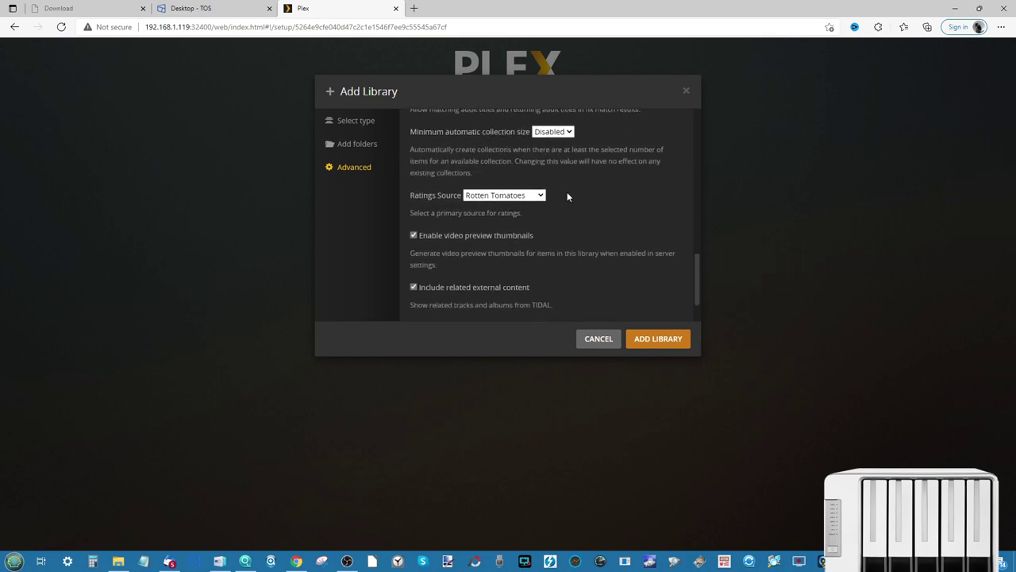
{"action": "left_click", "coordinate": [537, 198]}
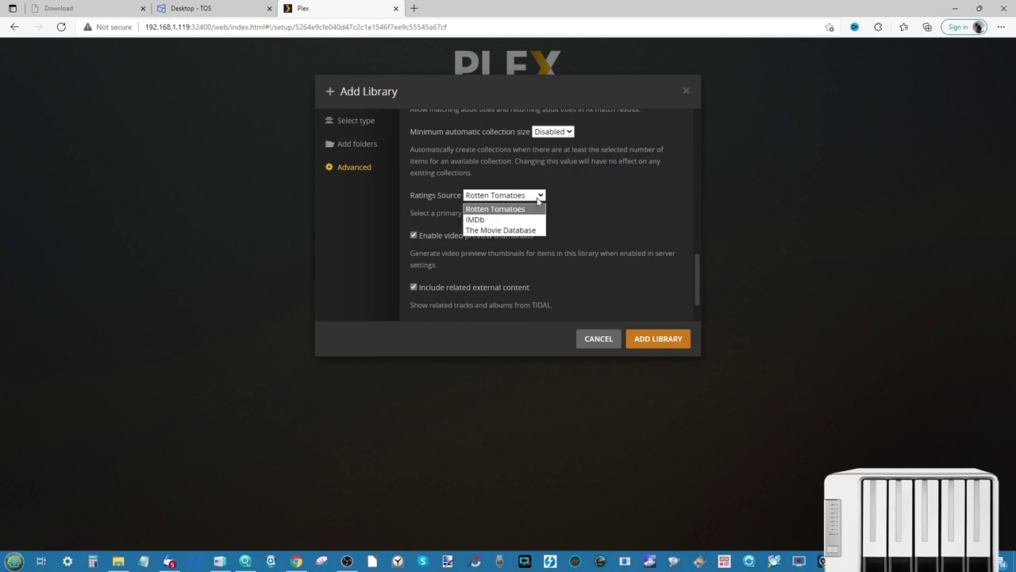
{"action": "left_click", "coordinate": [539, 200]}
{"action": "scroll", "coordinate": [590, 204], "scroll_direction": "down", "scroll_amount": 1}
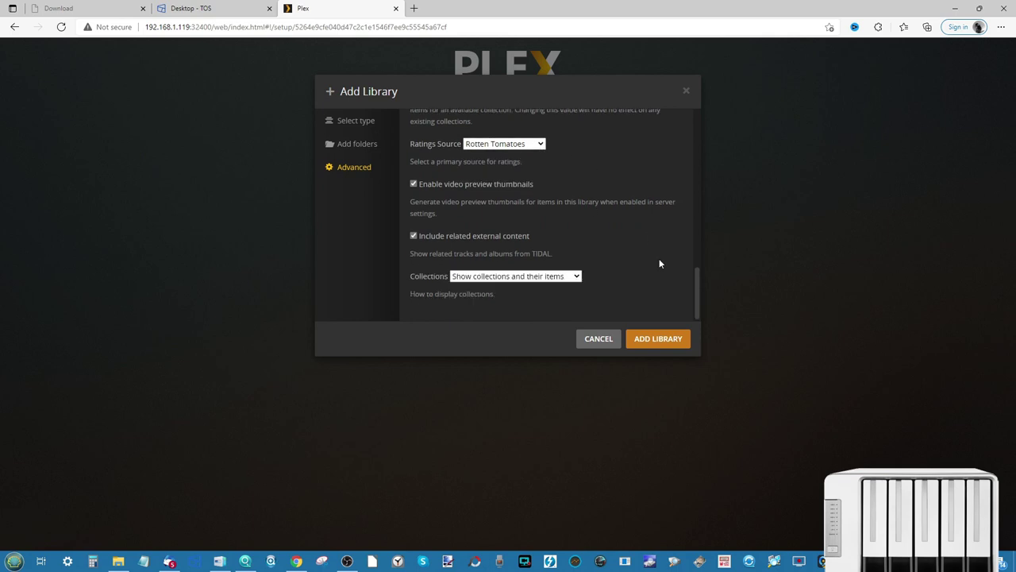
{"action": "left_click", "coordinate": [659, 334]}
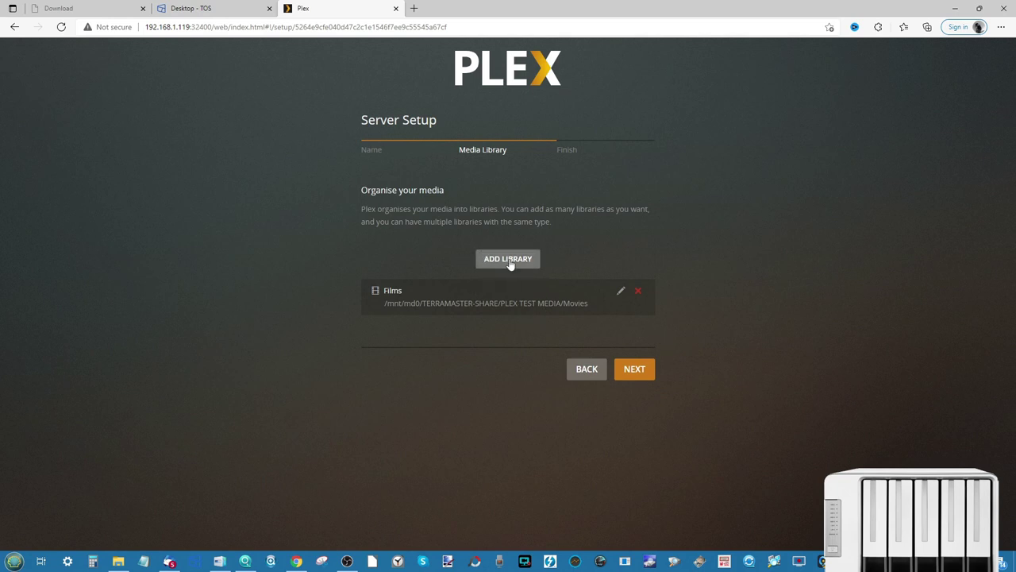
Start a TV programmes library using the md0/TERRAMASTER-SHARE/PLEX TEST MEDIA/TV Shows folder
{"action": "left_click", "coordinate": [508, 260]}
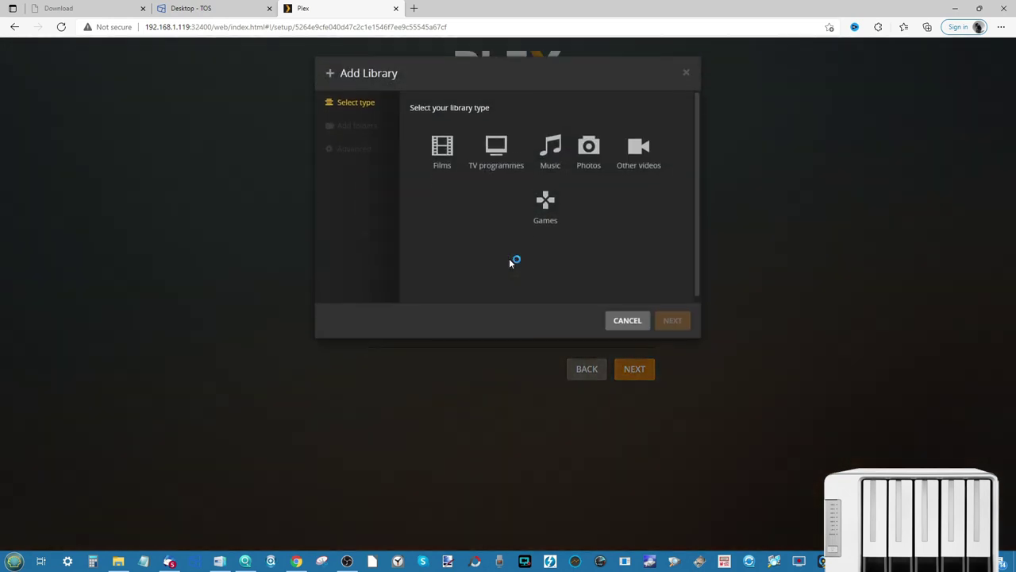
{"action": "left_click", "coordinate": [496, 173]}
{"action": "left_click", "coordinate": [379, 148]}
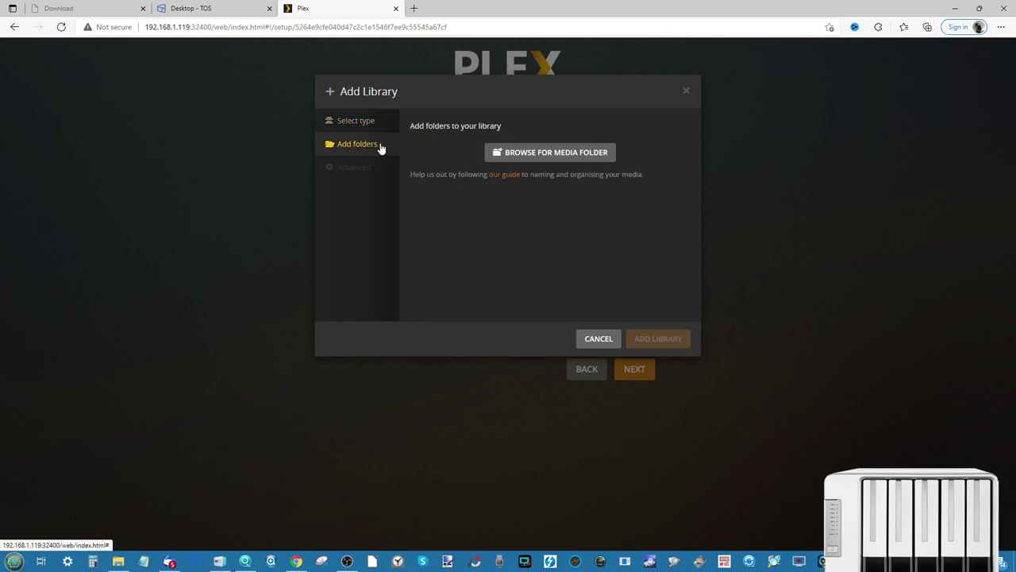
{"action": "left_click", "coordinate": [522, 153]}
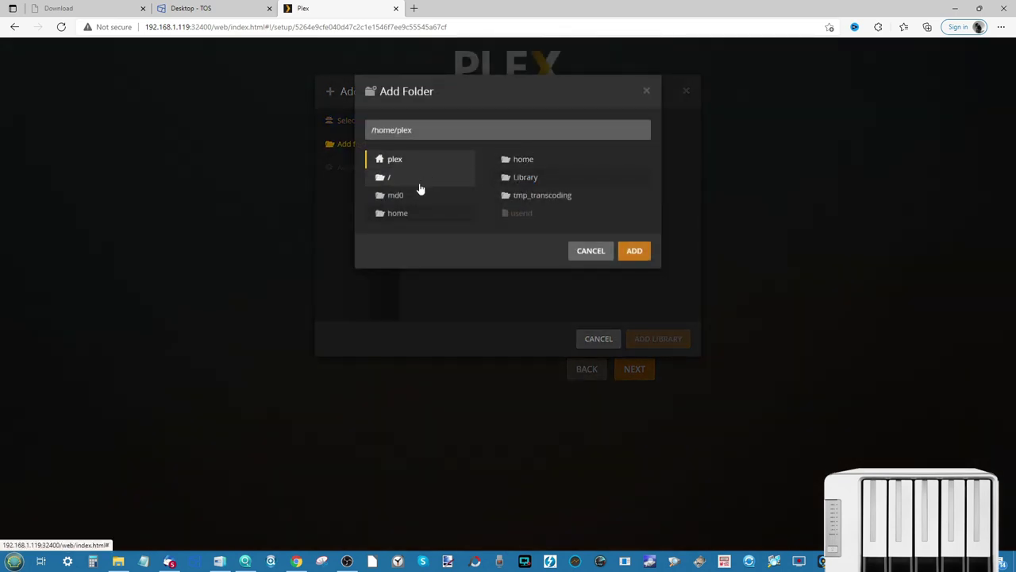
{"action": "left_click", "coordinate": [408, 198]}
{"action": "left_click", "coordinate": [538, 267]}
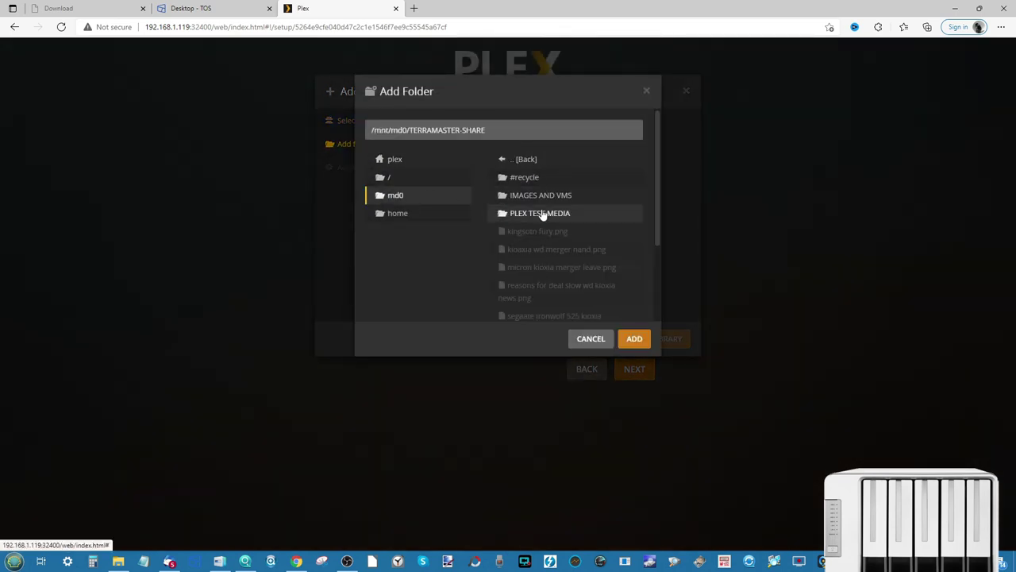
{"action": "left_click", "coordinate": [539, 214]}
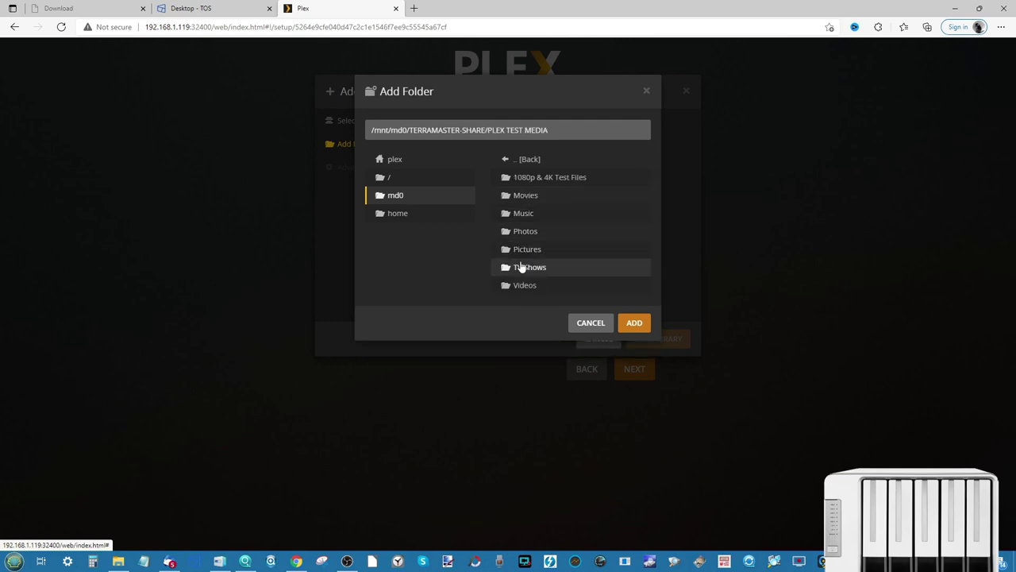
{"action": "left_click", "coordinate": [521, 267]}
{"action": "left_click", "coordinate": [635, 269]}
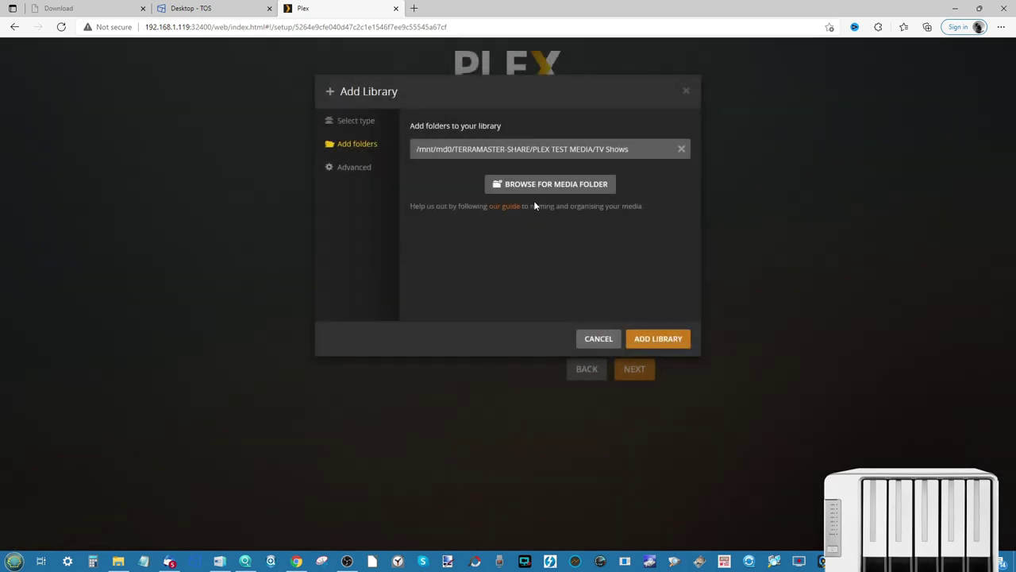
Review the TV library's advanced settings, leaving the Plex TV Series agent
{"action": "left_click", "coordinate": [357, 166]}
{"action": "scroll", "coordinate": [492, 178], "scroll_direction": "down", "scroll_amount": 1}
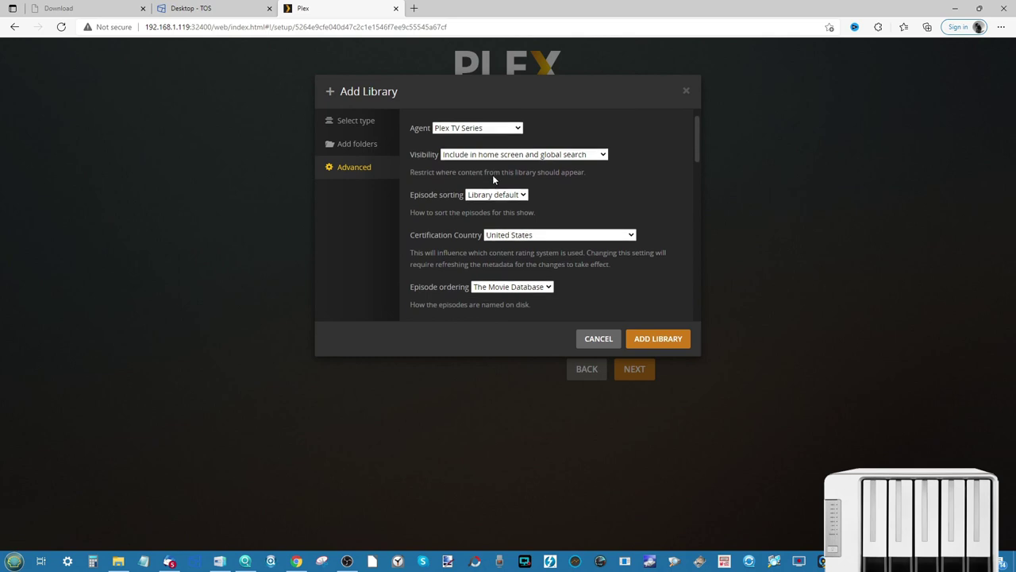
{"action": "scroll", "coordinate": [492, 179], "scroll_direction": "down", "scroll_amount": 4}
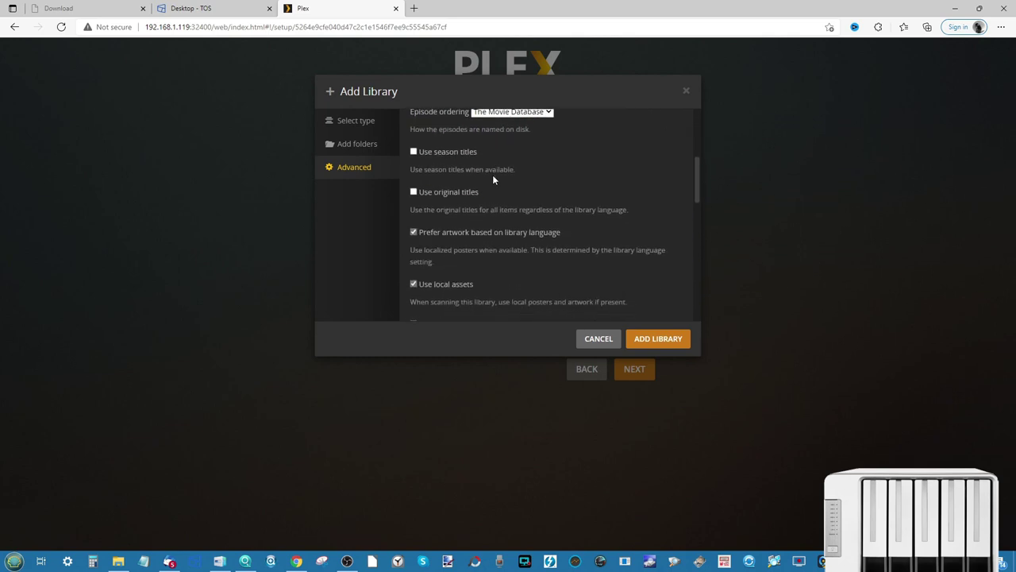
{"action": "scroll", "coordinate": [492, 179], "scroll_direction": "down", "scroll_amount": 10}
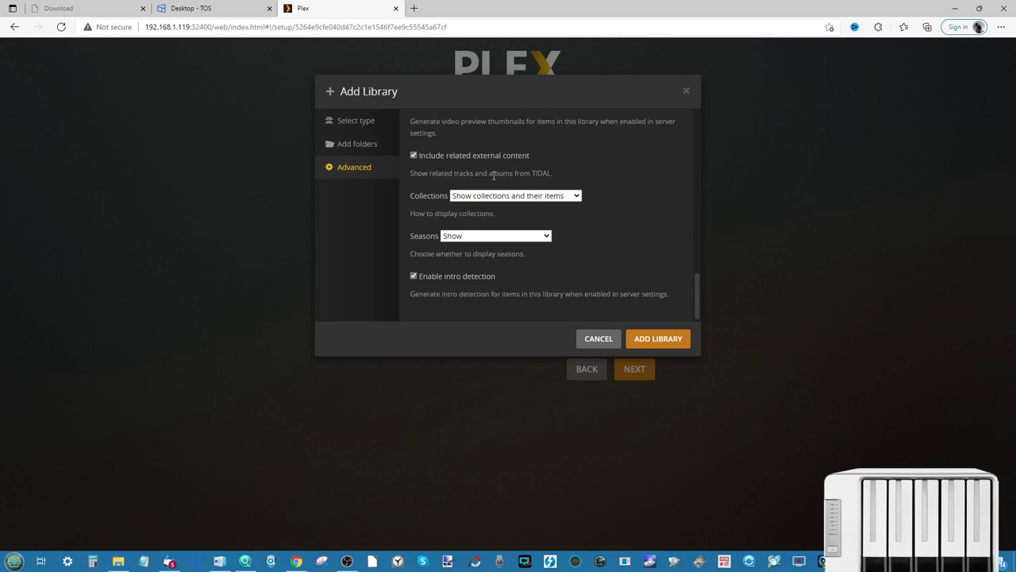
Create the TV programmes library and begin a new Music library
{"action": "left_click", "coordinate": [656, 332]}
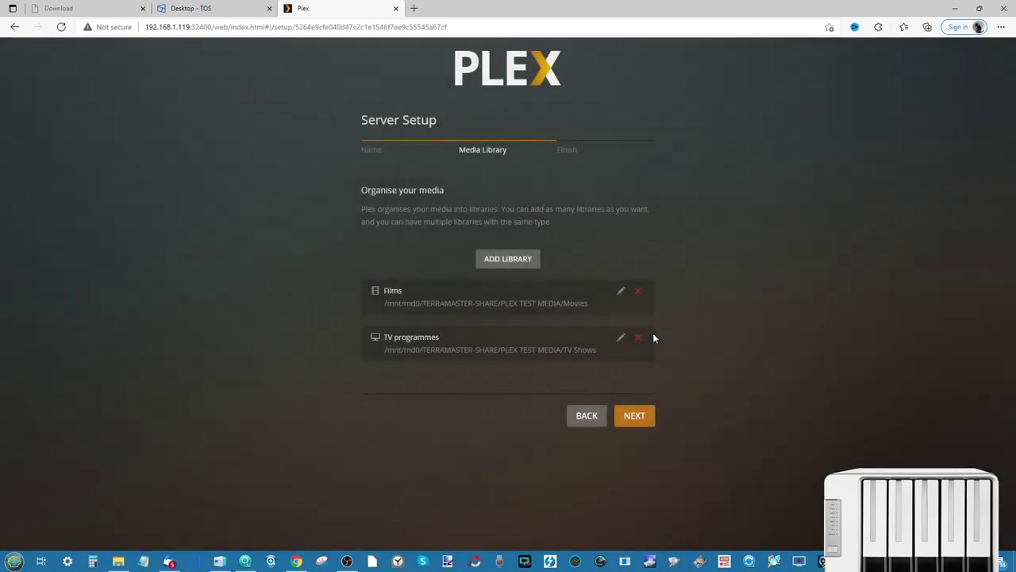
{"action": "left_click", "coordinate": [506, 260]}
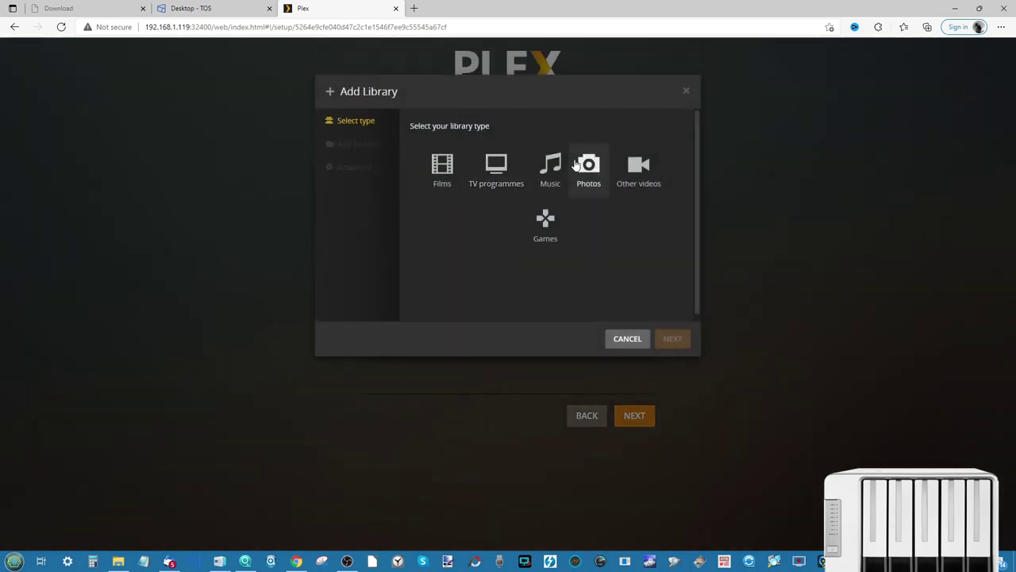
{"action": "left_click", "coordinate": [553, 168]}
{"action": "left_click", "coordinate": [335, 146]}
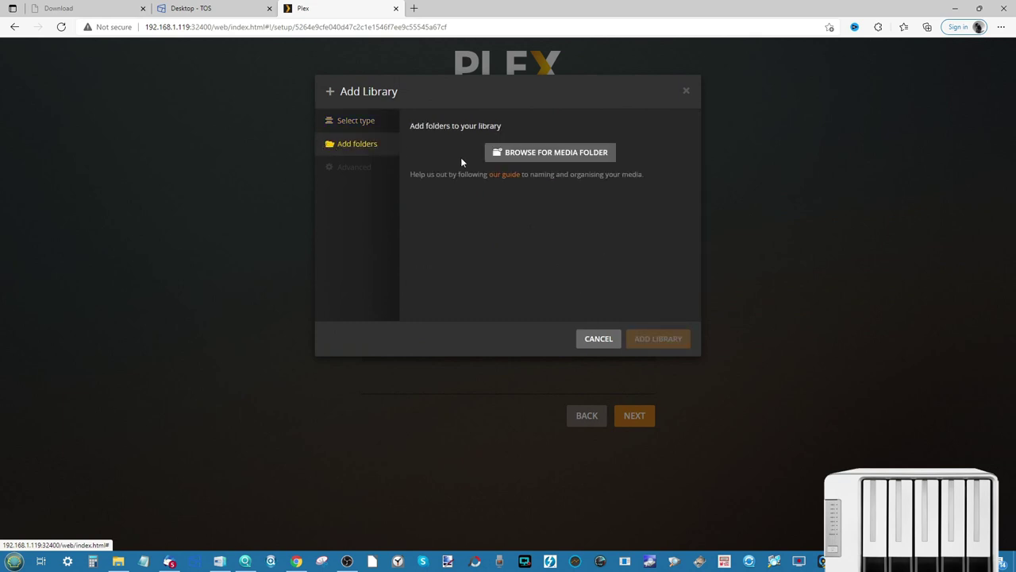
Set md0/TERRAMASTER-SHARE/PLEX TEST MEDIA/Music as the Music library's folder
{"action": "left_click", "coordinate": [556, 158]}
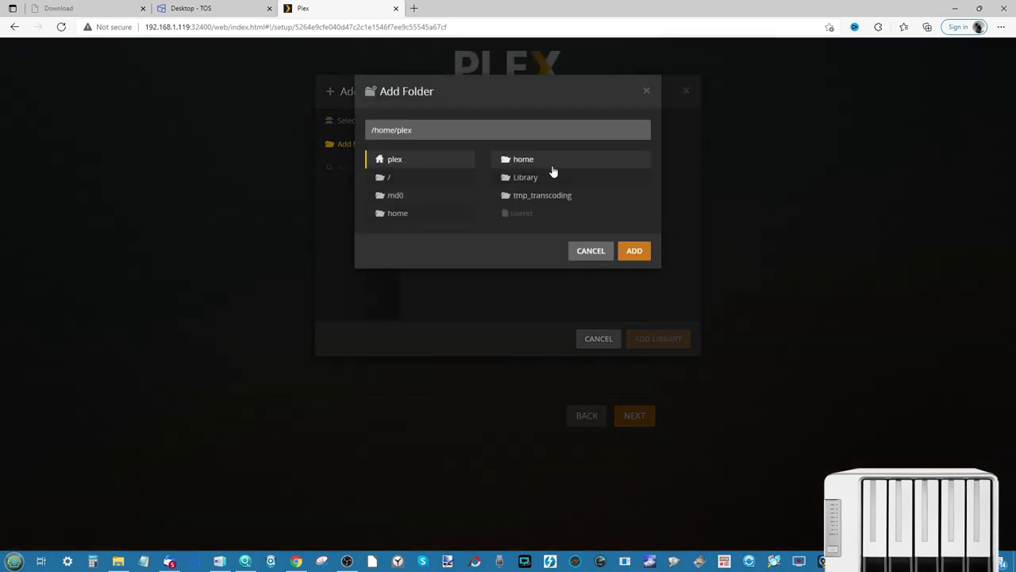
{"action": "left_click", "coordinate": [421, 197]}
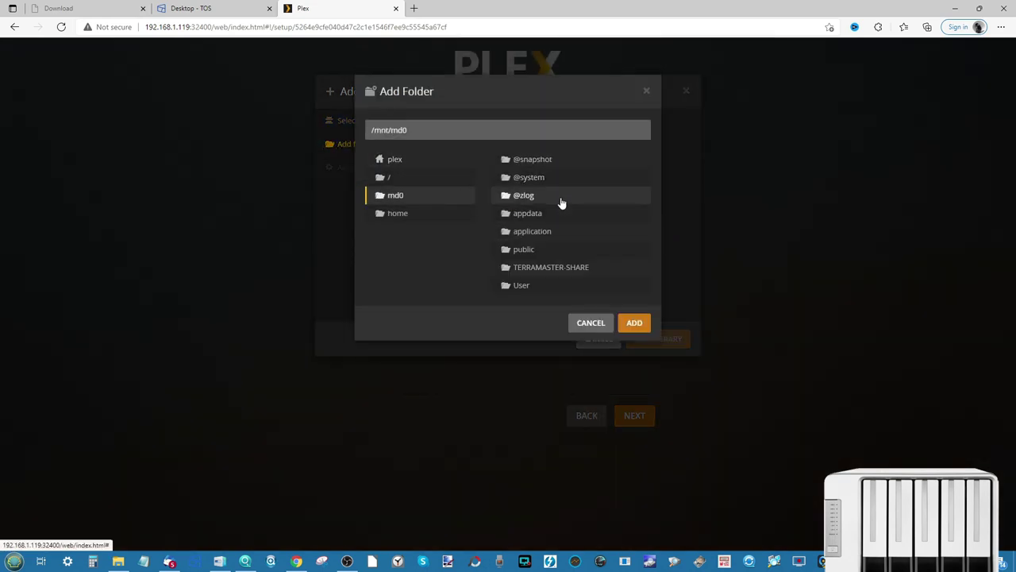
{"action": "left_click", "coordinate": [531, 267]}
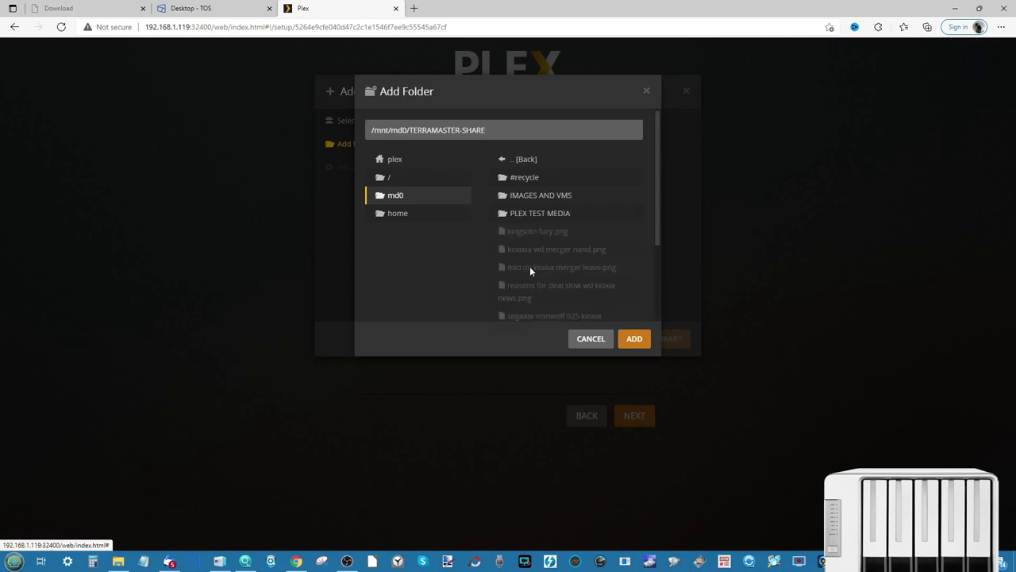
{"action": "left_click", "coordinate": [540, 215]}
{"action": "left_click", "coordinate": [525, 214]}
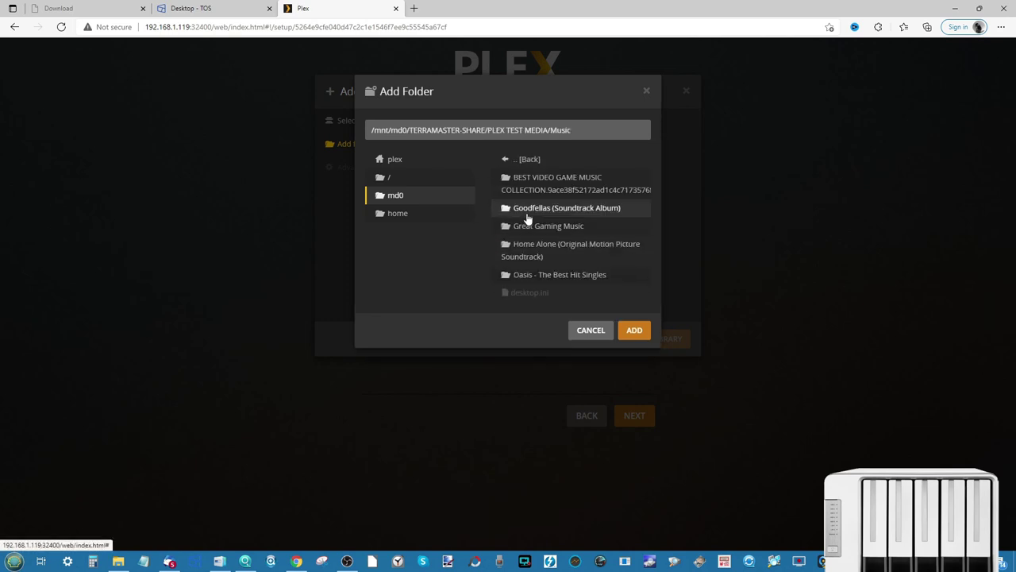
{"action": "left_click", "coordinate": [632, 332]}
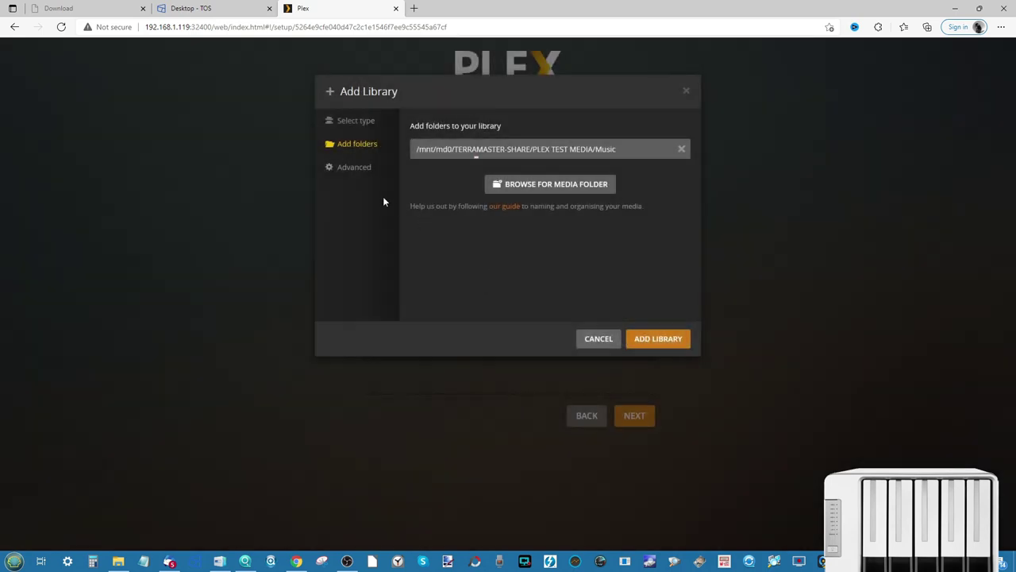
Review the Music library's advanced options unchanged and add the library
{"action": "left_click", "coordinate": [361, 170]}
{"action": "scroll", "coordinate": [513, 170], "scroll_direction": "down", "scroll_amount": 1}
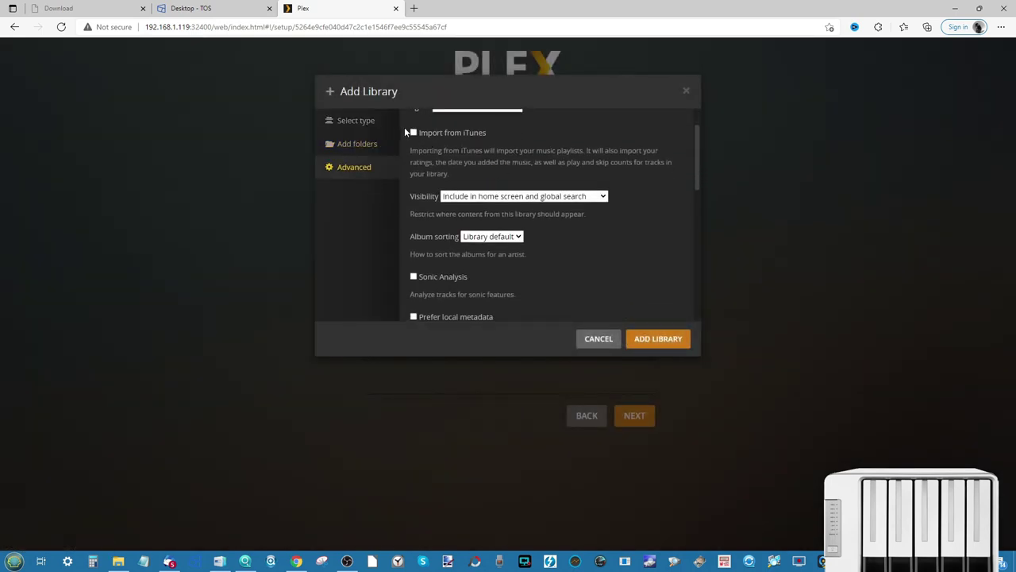
{"action": "scroll", "coordinate": [520, 170], "scroll_direction": "down", "scroll_amount": 10}
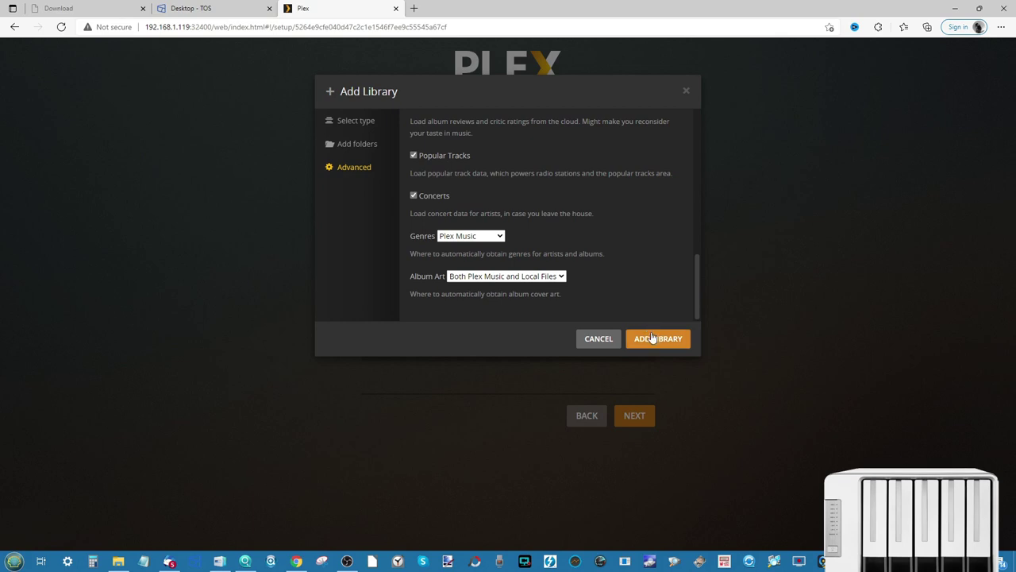
{"action": "scroll", "coordinate": [524, 202], "scroll_direction": "up", "scroll_amount": 3}
{"action": "scroll", "coordinate": [524, 201], "scroll_direction": "down", "scroll_amount": 3}
{"action": "left_click", "coordinate": [646, 339]}
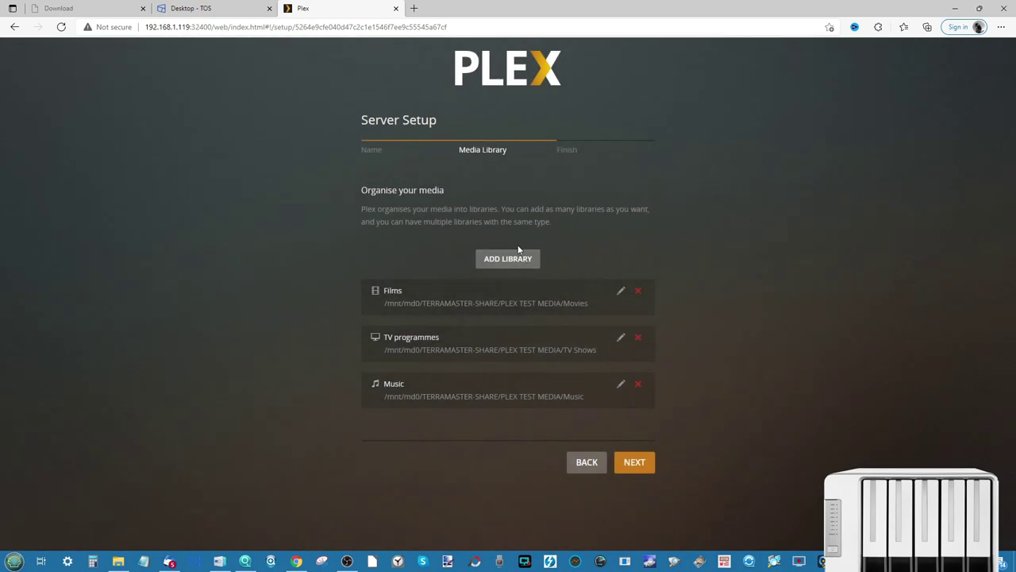
Create a Photos library pointing to md0/TERRAMASTER-SHARE/PLEX TEST MEDIA/Photos
{"action": "left_click", "coordinate": [516, 260]}
{"action": "left_click", "coordinate": [594, 170]}
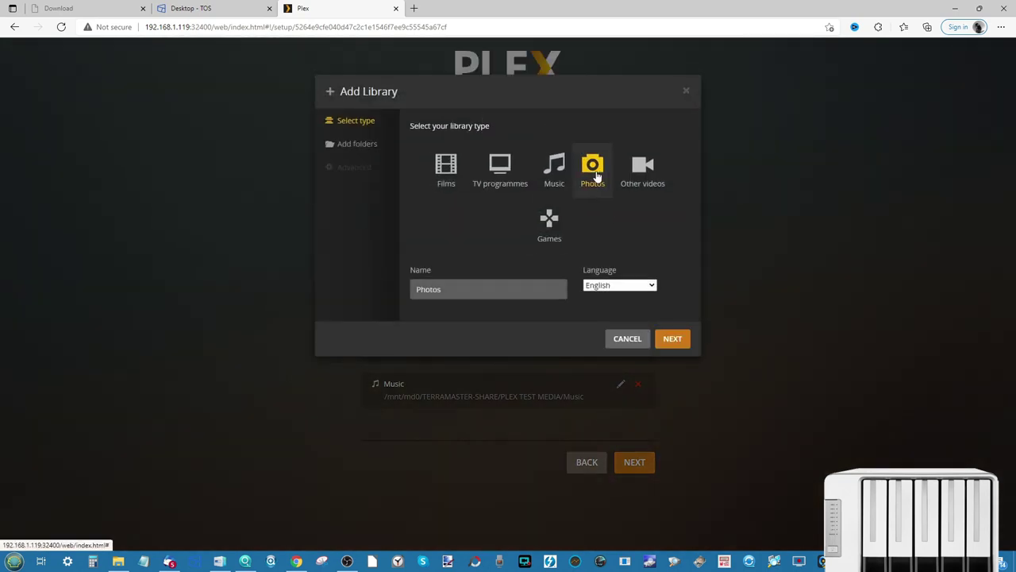
{"action": "left_click", "coordinate": [368, 146]}
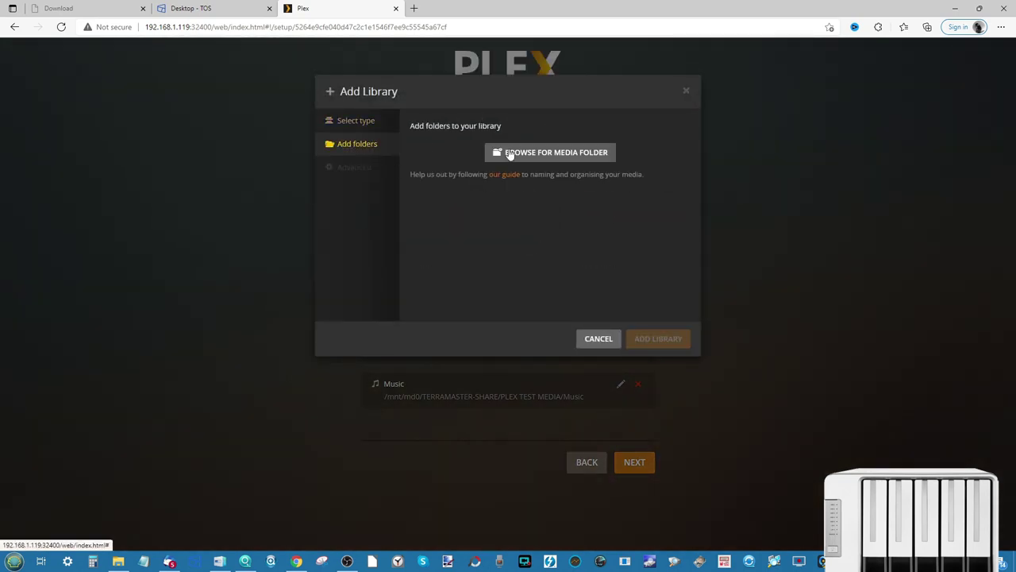
{"action": "left_click", "coordinate": [529, 156]}
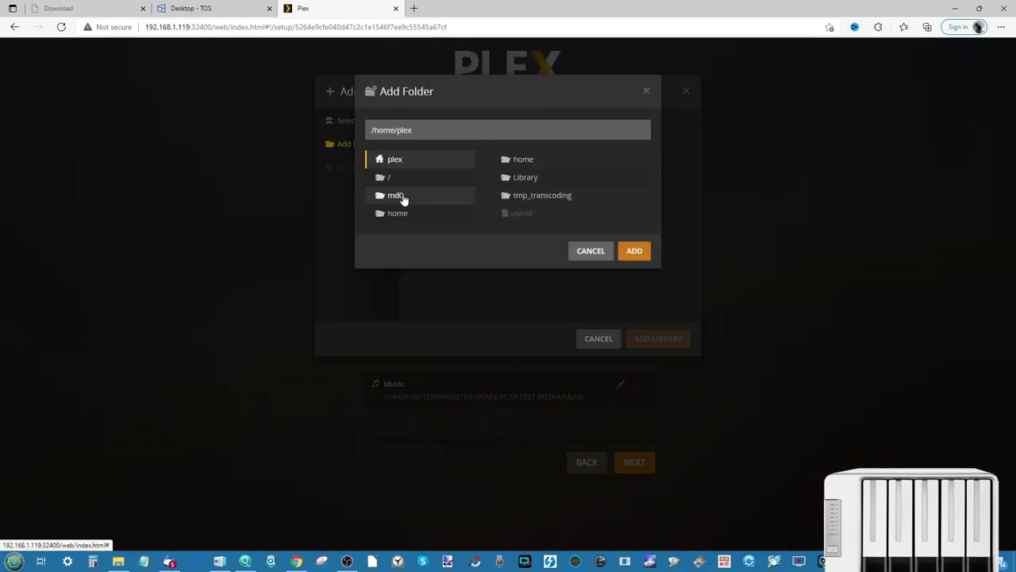
{"action": "left_click", "coordinate": [402, 198]}
{"action": "left_click", "coordinate": [551, 266]}
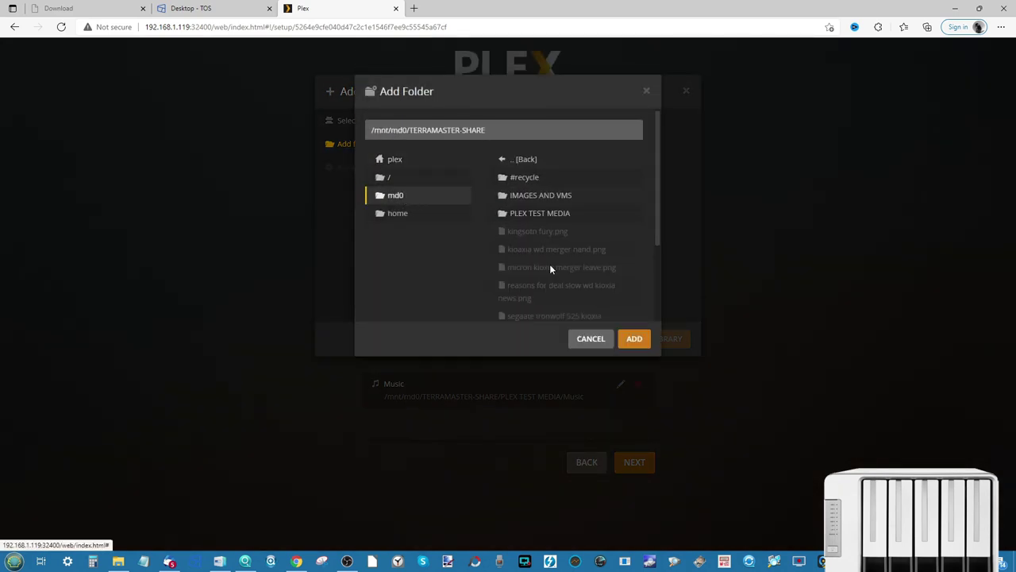
{"action": "left_click", "coordinate": [526, 214]}
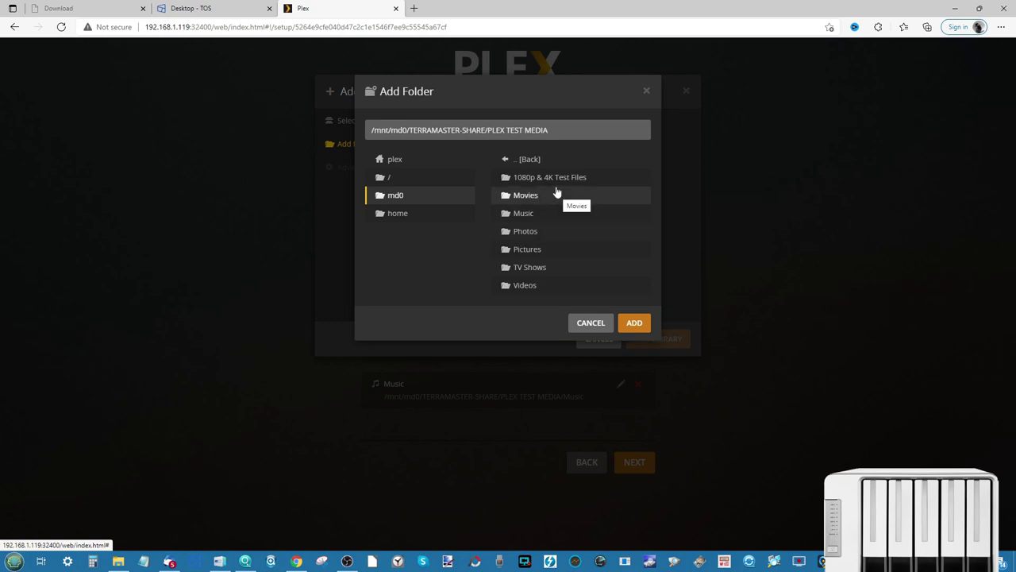
{"action": "left_click", "coordinate": [538, 232]}
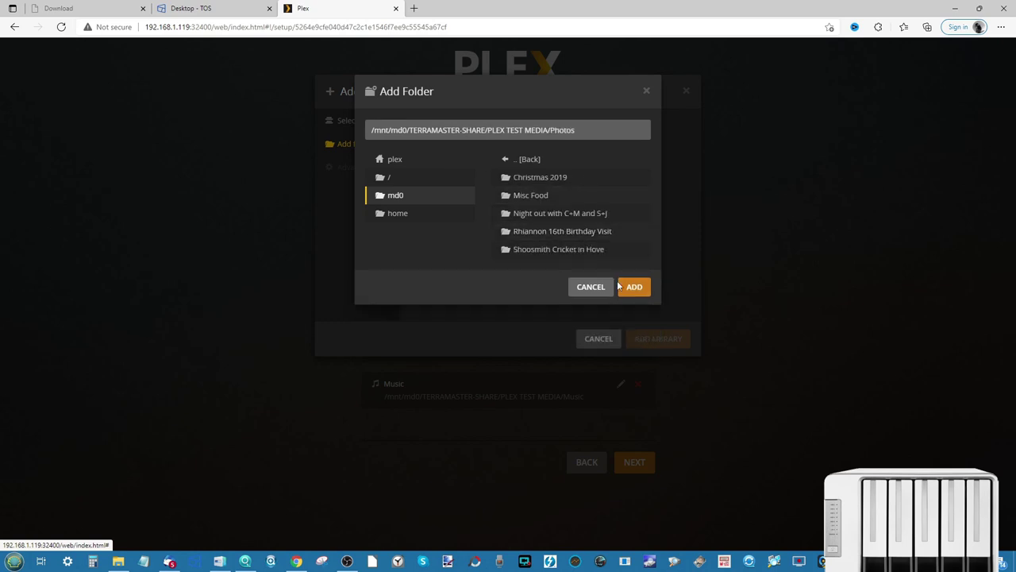
{"action": "left_click", "coordinate": [637, 292]}
{"action": "left_click", "coordinate": [353, 167]}
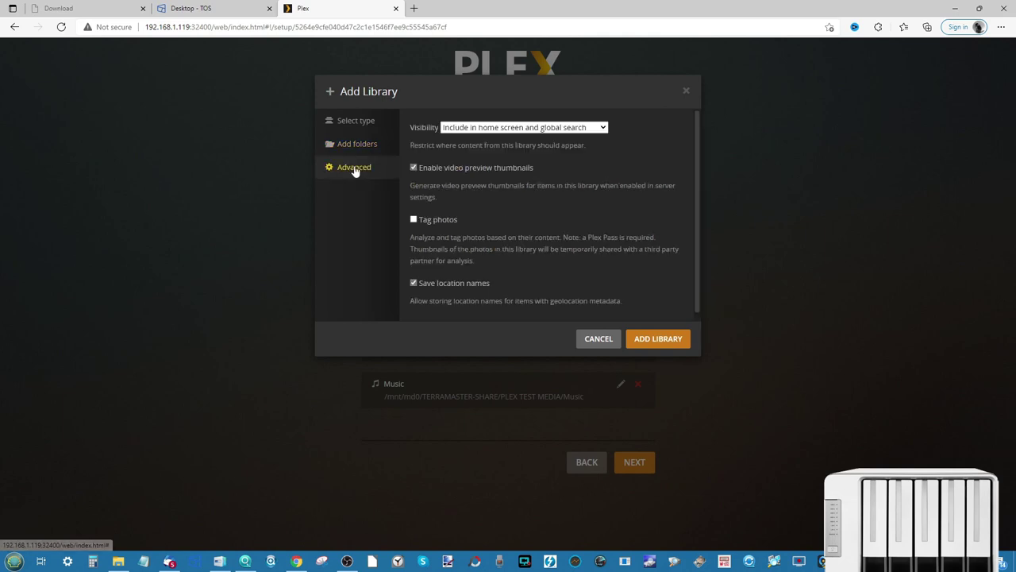
{"action": "scroll", "coordinate": [488, 162], "scroll_direction": "down", "scroll_amount": 1}
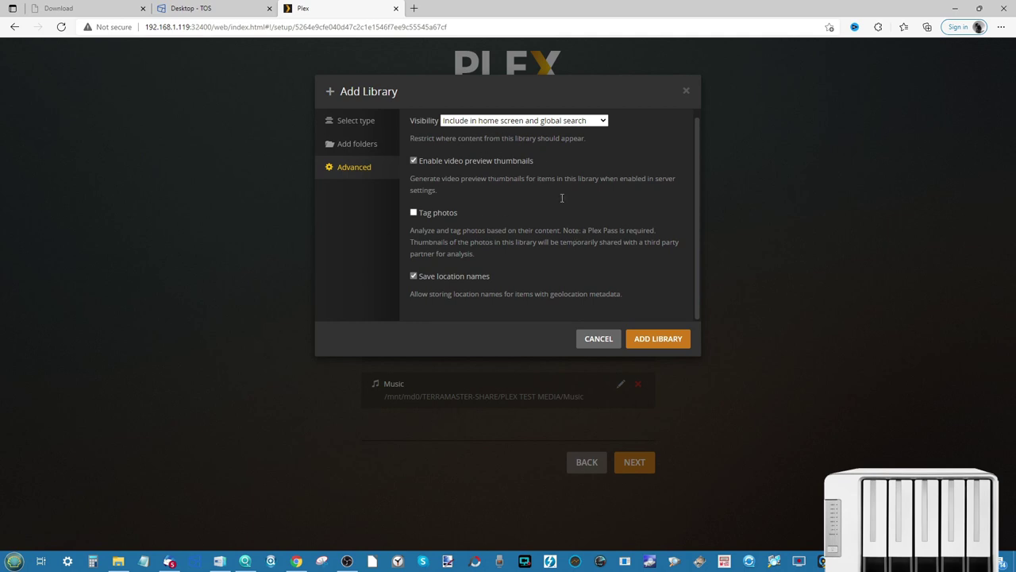
{"action": "left_click", "coordinate": [657, 339]}
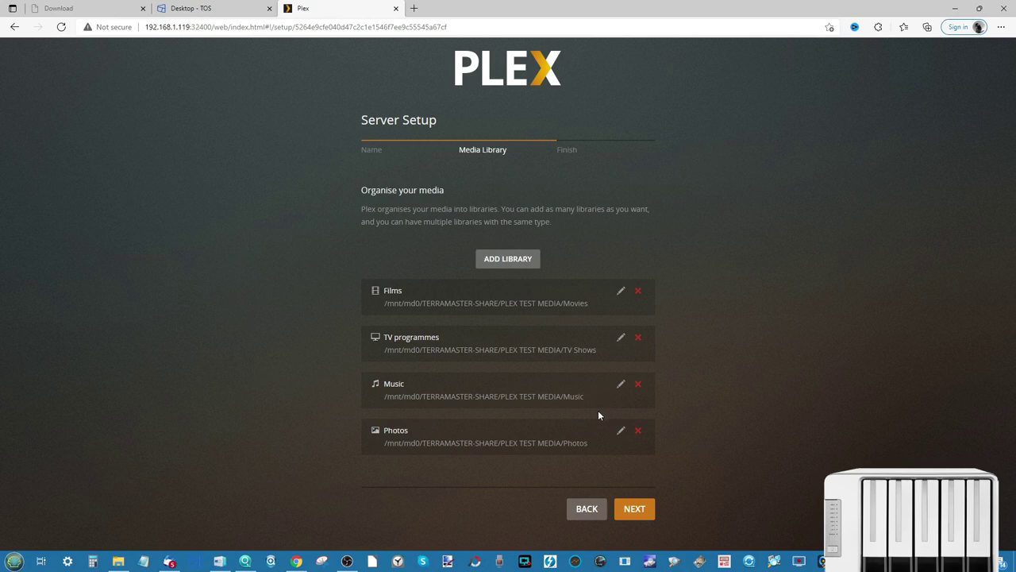
Continue from the Media Library step to the Finish page of Server Setup
{"action": "left_click", "coordinate": [633, 509]}
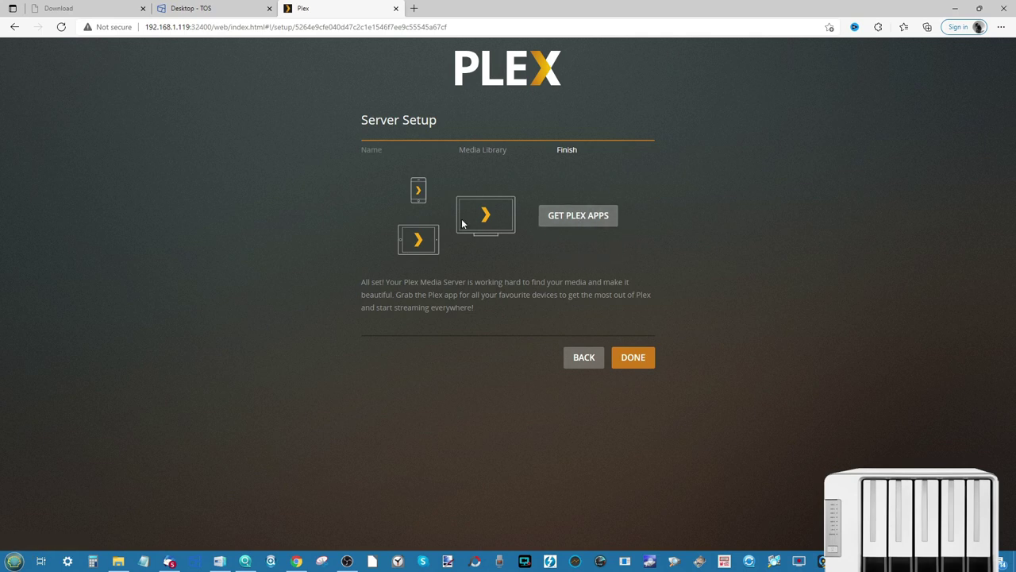
Finish the server setup and open the TNAS-4FF5 server's Recently Added hub
{"action": "left_click", "coordinate": [639, 356]}
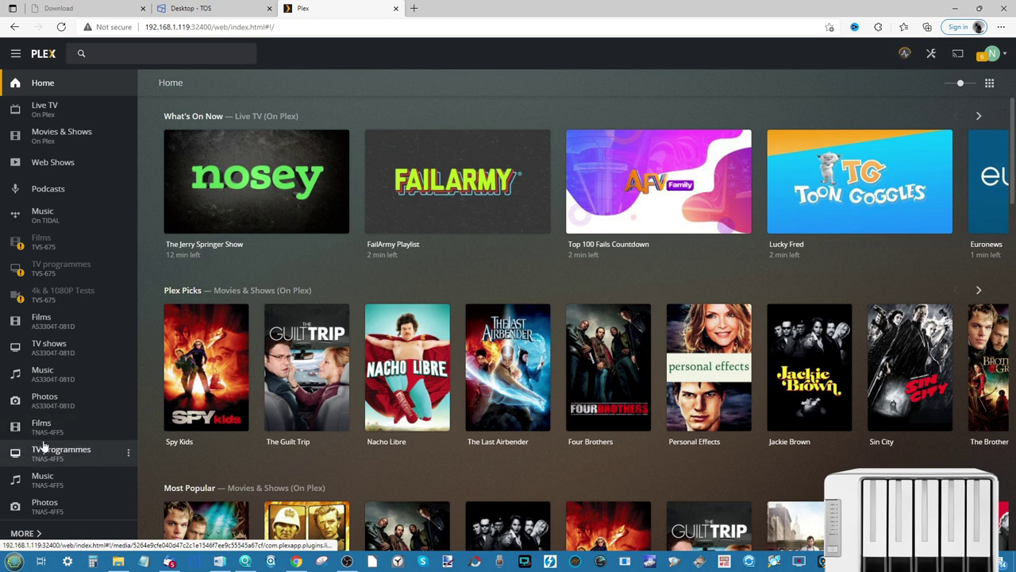
{"action": "left_click", "coordinate": [30, 534]}
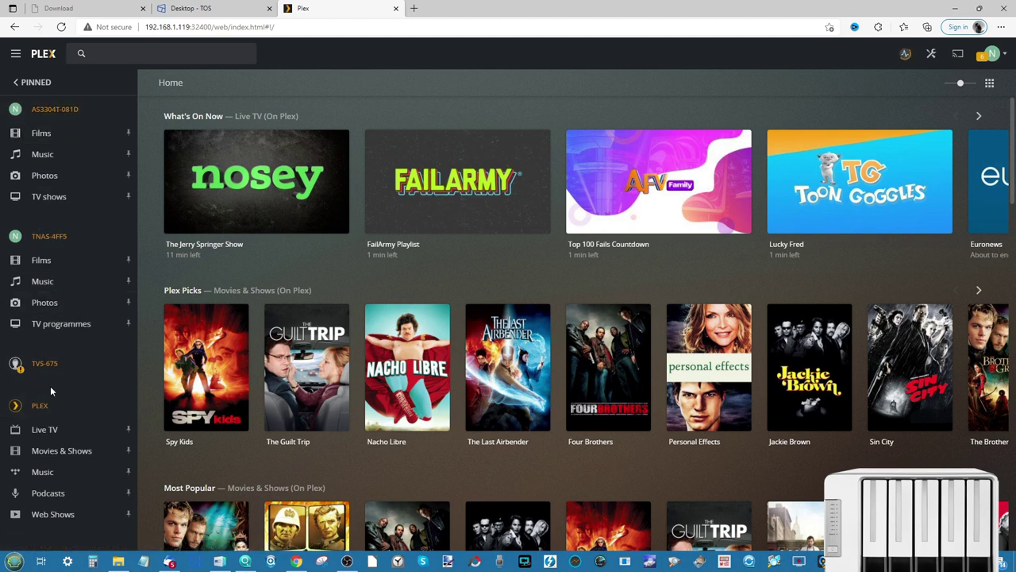
{"action": "left_click", "coordinate": [50, 239]}
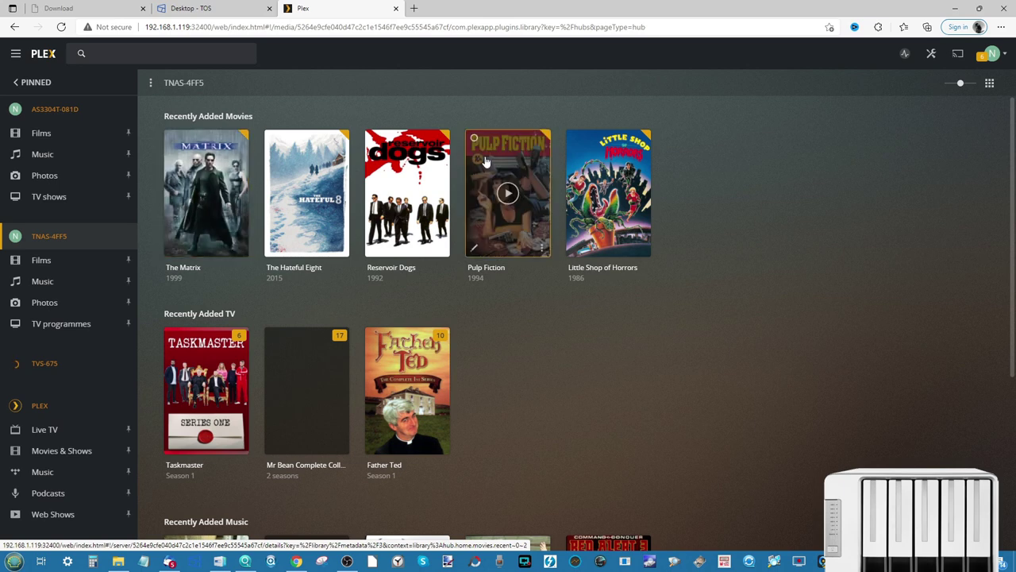
{"action": "left_click", "coordinate": [420, 170]}
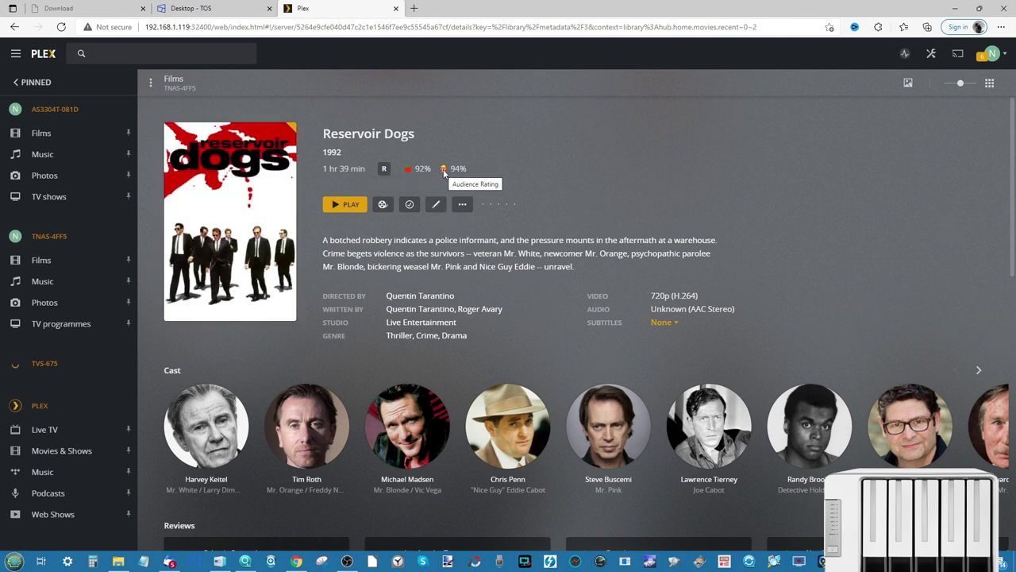
{"action": "scroll", "coordinate": [422, 283], "scroll_direction": "down", "scroll_amount": 1}
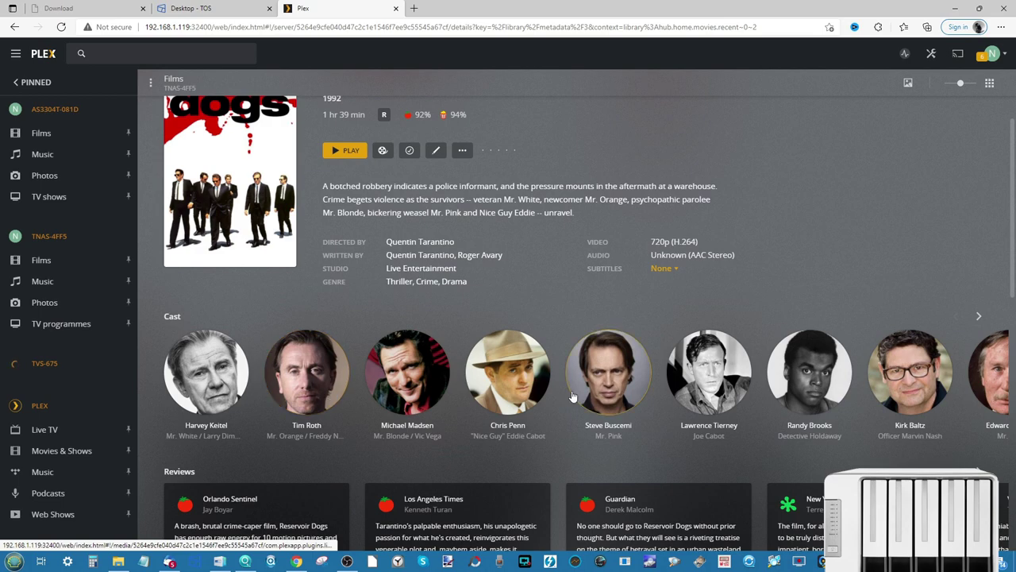
{"action": "scroll", "coordinate": [572, 395], "scroll_direction": "down", "scroll_amount": 5}
{"action": "scroll", "coordinate": [557, 179], "scroll_direction": "down", "scroll_amount": 2}
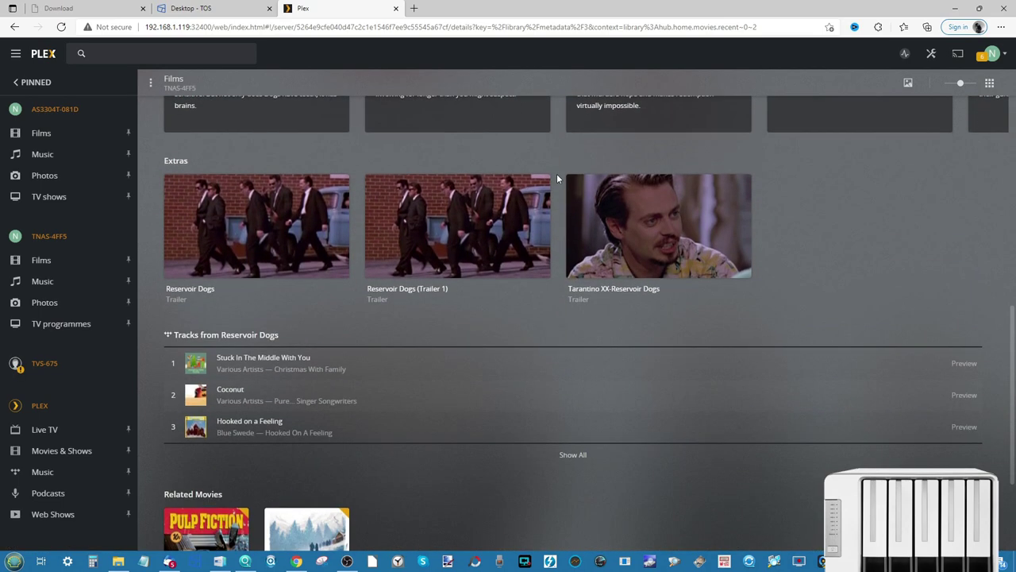
{"action": "scroll", "coordinate": [270, 225], "scroll_direction": "down", "scroll_amount": 3}
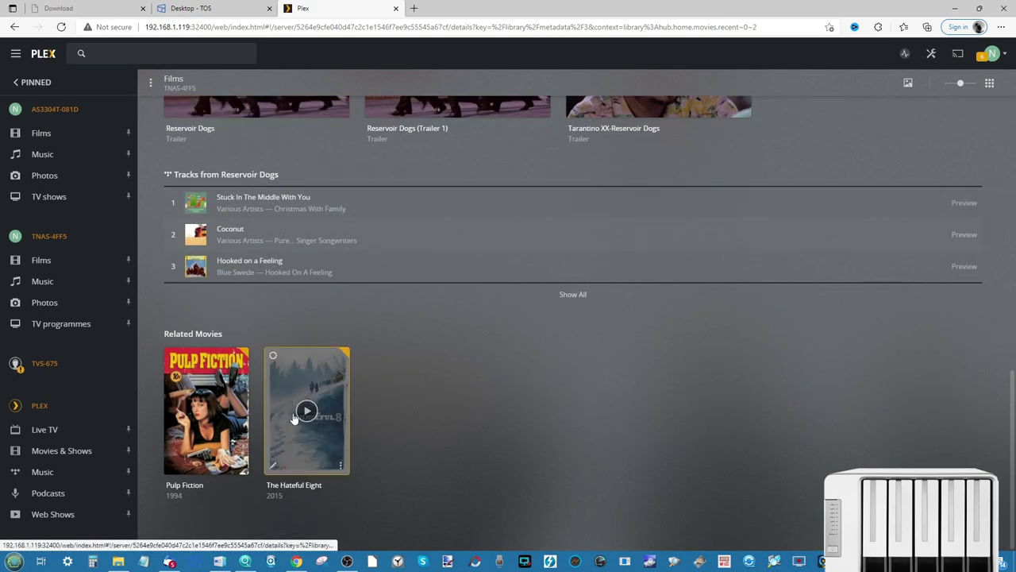
{"action": "scroll", "coordinate": [294, 419], "scroll_direction": "up", "scroll_amount": 10}
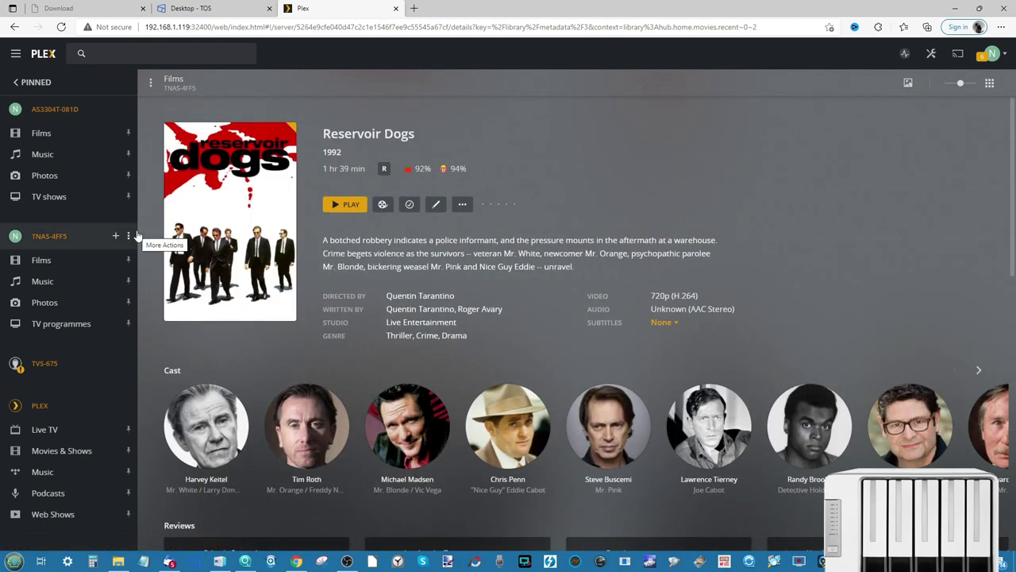
{"action": "left_click", "coordinate": [462, 204]}
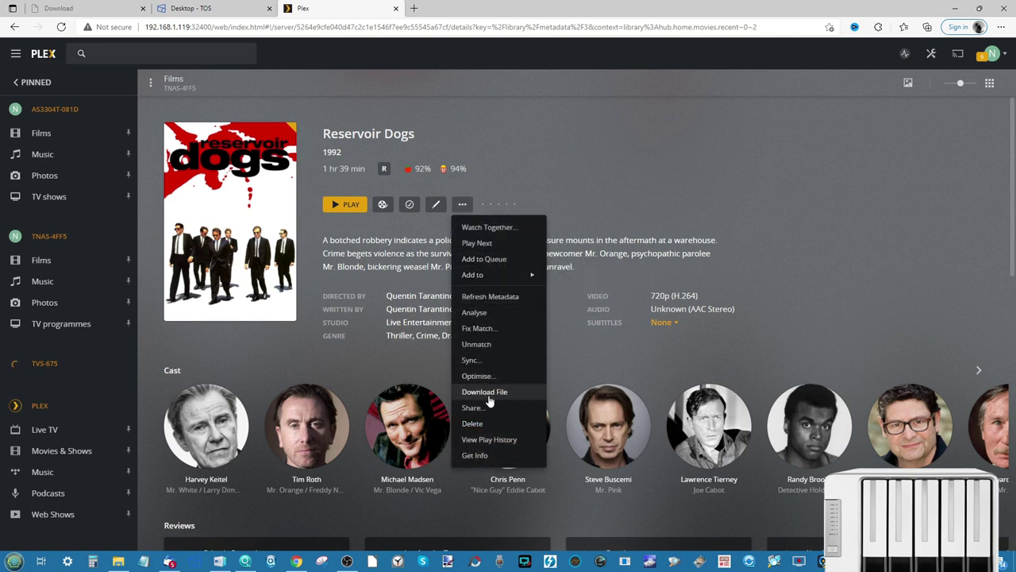
{"action": "left_click", "coordinate": [101, 239]}
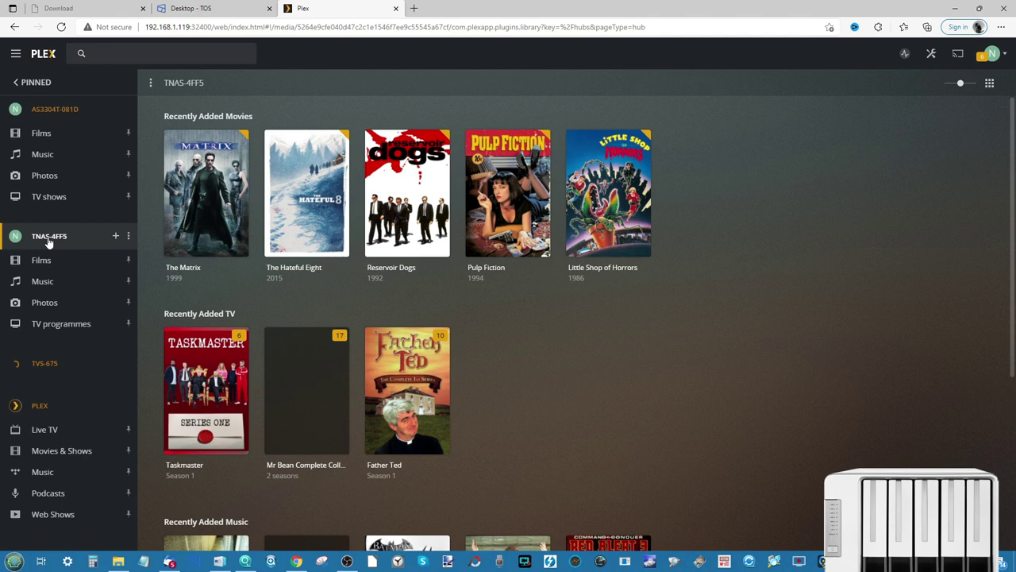
Open the TNAS-4FF5 server's settings through its ⋮ menu and Manage Server
{"action": "left_click", "coordinate": [128, 237]}
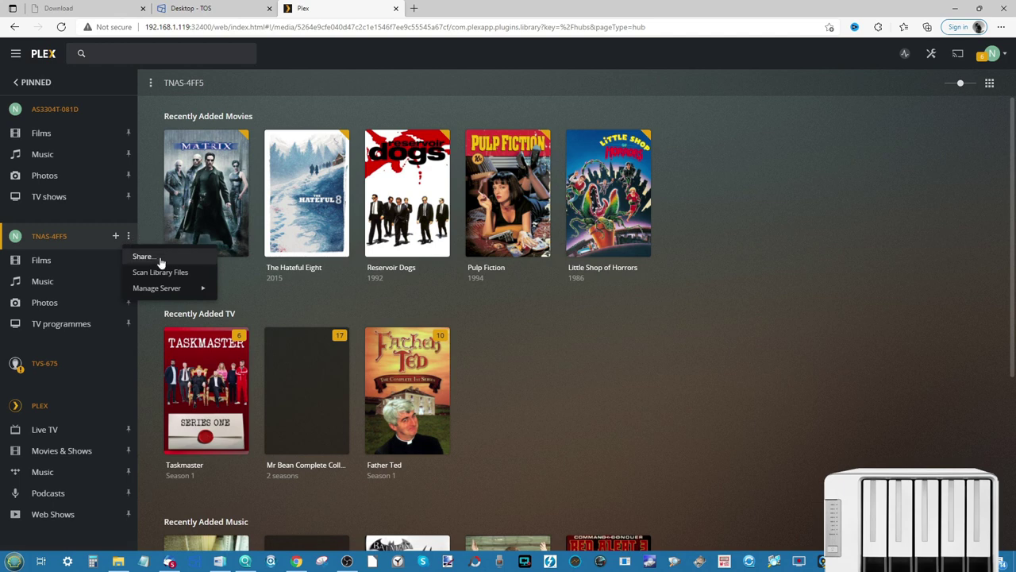
{"action": "mouse_move", "coordinate": [166, 288]}
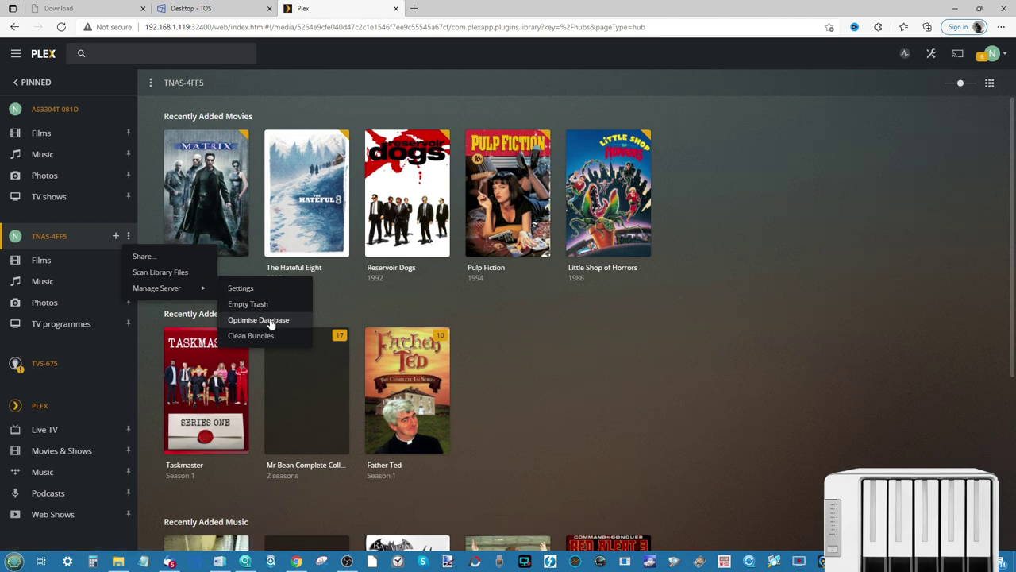
{"action": "left_click", "coordinate": [242, 290]}
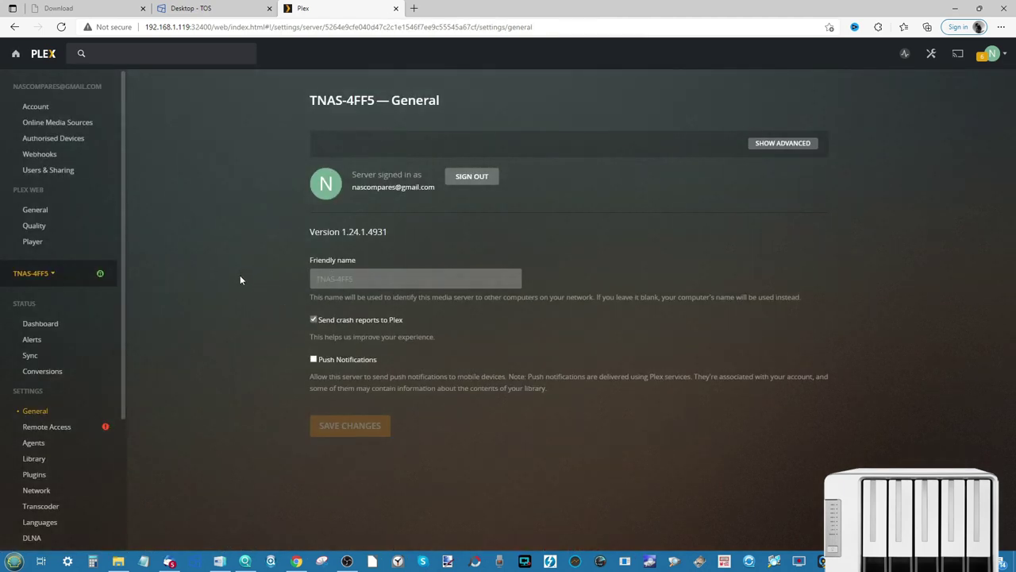
Tick Enable the DLNA server in the DLNA settings and save the change
{"action": "scroll", "coordinate": [70, 299], "scroll_direction": "down", "scroll_amount": 2}
{"action": "scroll", "coordinate": [70, 300], "scroll_direction": "down", "scroll_amount": 1}
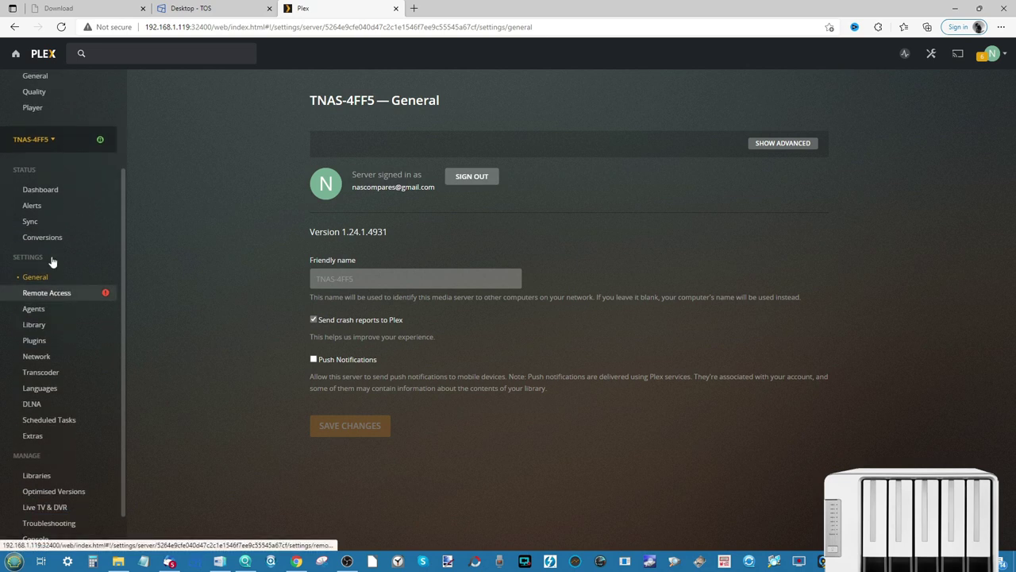
{"action": "scroll", "coordinate": [59, 211], "scroll_direction": "down", "scroll_amount": 2}
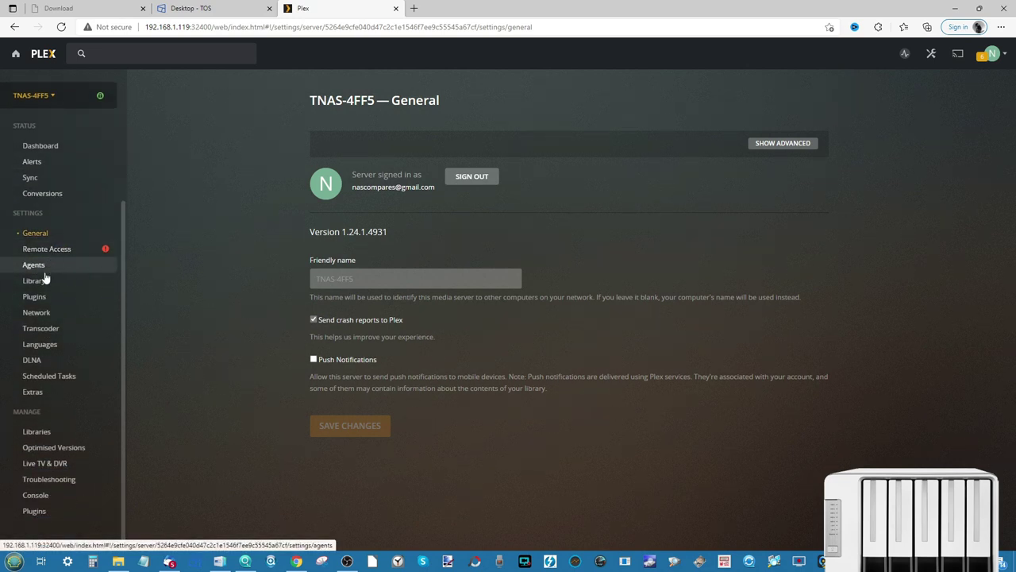
{"action": "left_click", "coordinate": [53, 334]}
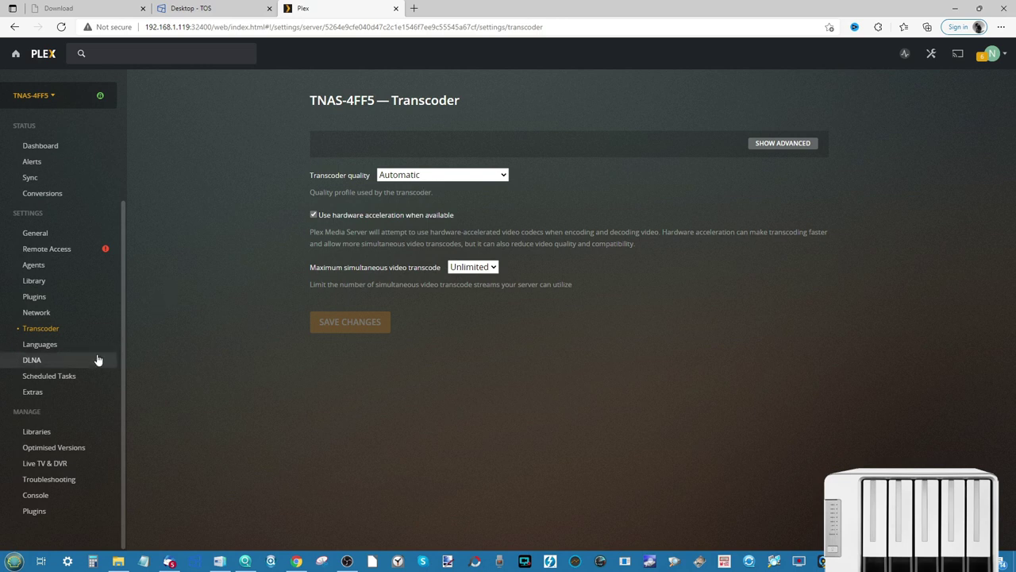
{"action": "left_click", "coordinate": [46, 361]}
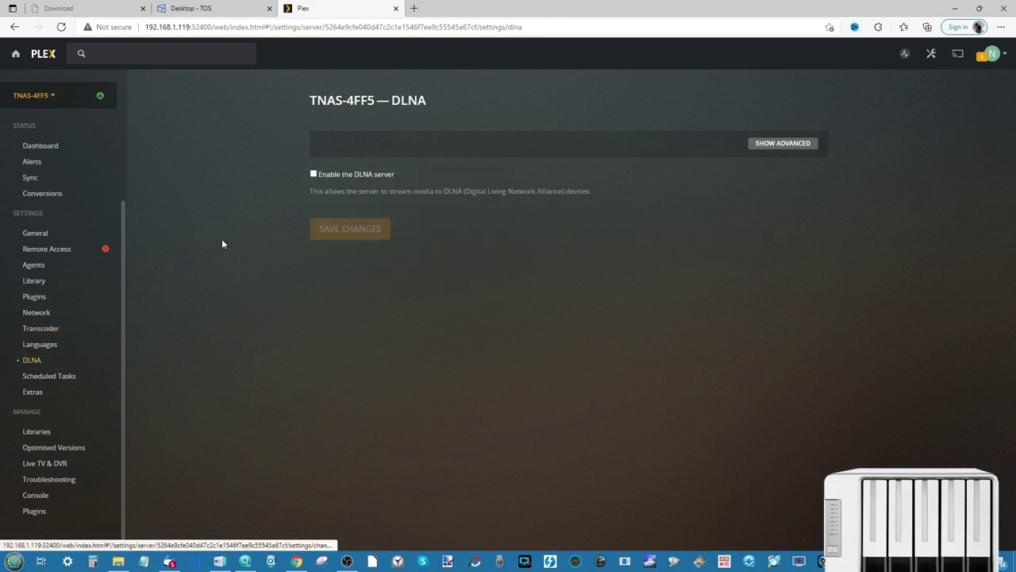
{"action": "left_click", "coordinate": [314, 174]}
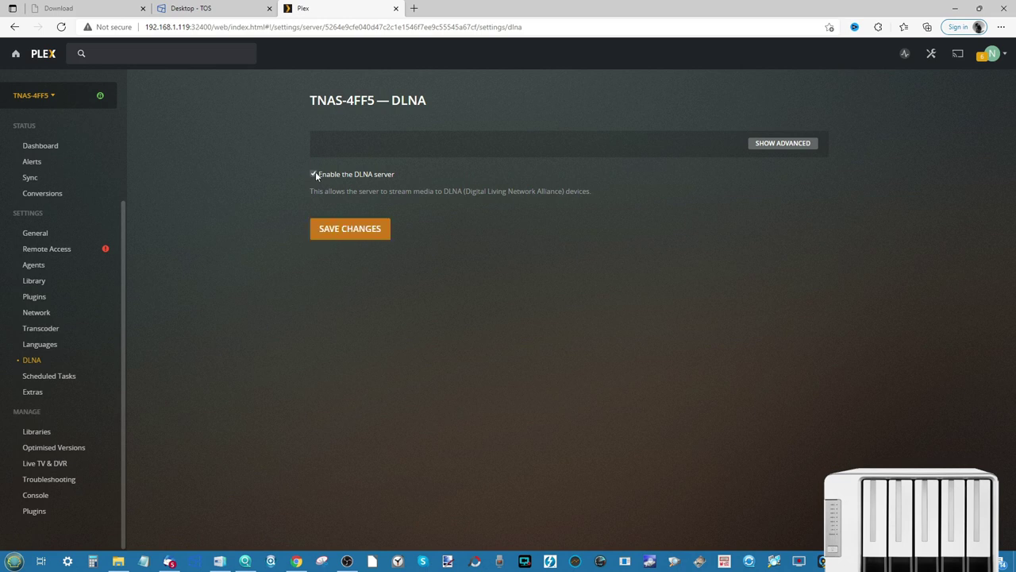
{"action": "left_click", "coordinate": [340, 228]}
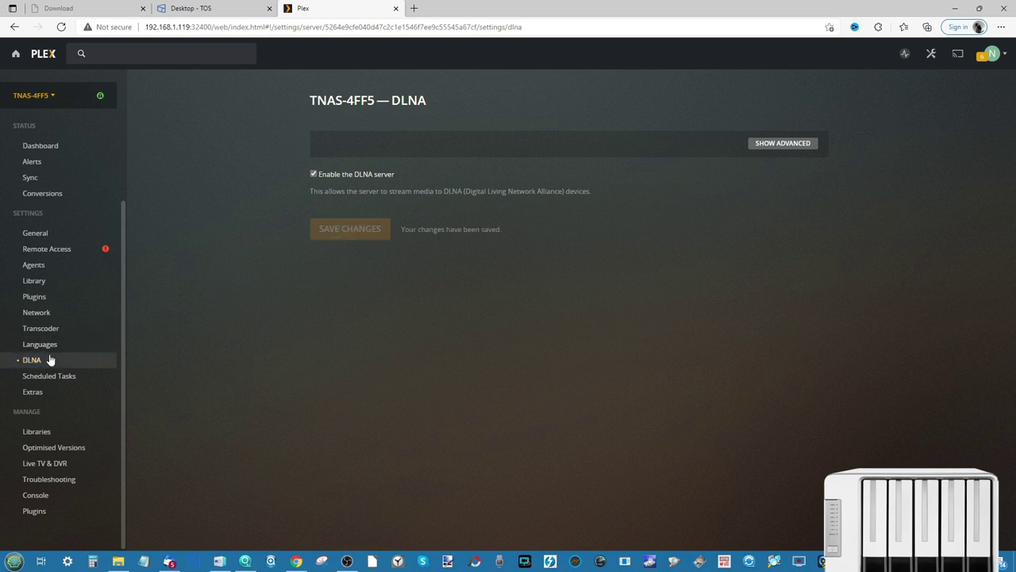
Review the Library scanning settings and the managed Libraries list, then return to Home
{"action": "left_click", "coordinate": [49, 283]}
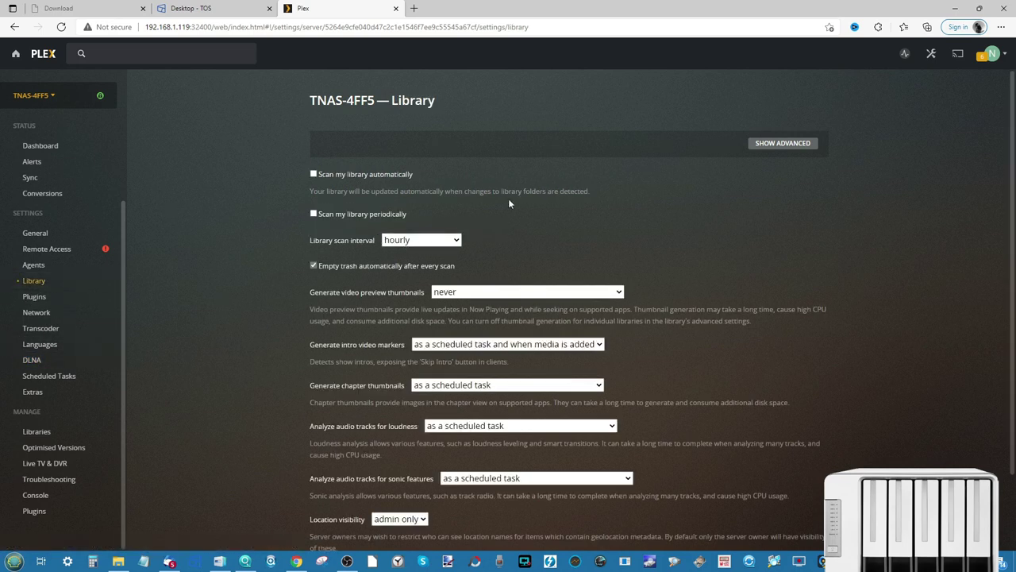
{"action": "scroll", "coordinate": [514, 364], "scroll_direction": "down", "scroll_amount": 2}
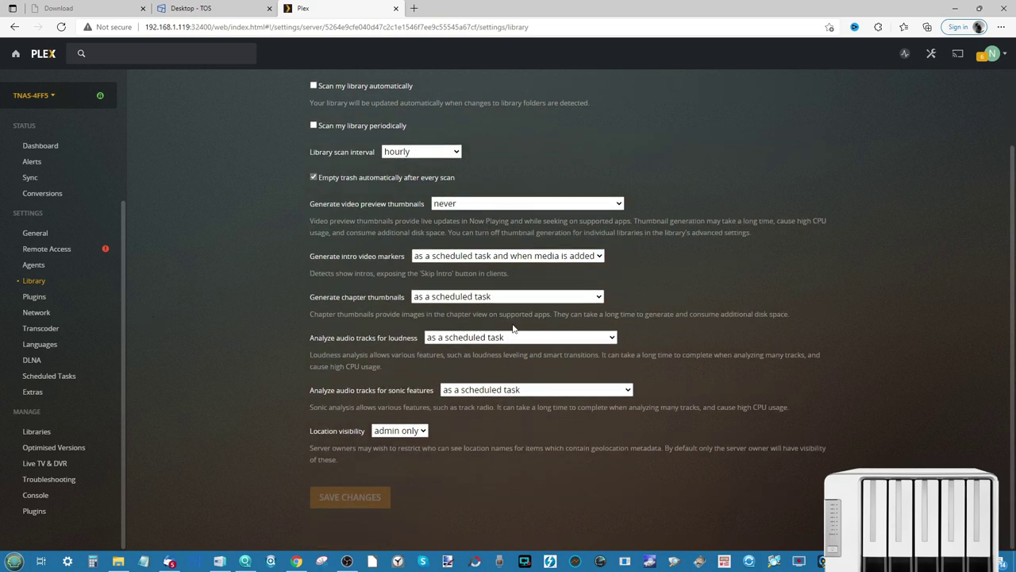
{"action": "scroll", "coordinate": [513, 328], "scroll_direction": "up", "scroll_amount": 2}
{"action": "scroll", "coordinate": [513, 325], "scroll_direction": "down", "scroll_amount": 2}
{"action": "left_click", "coordinate": [39, 431]}
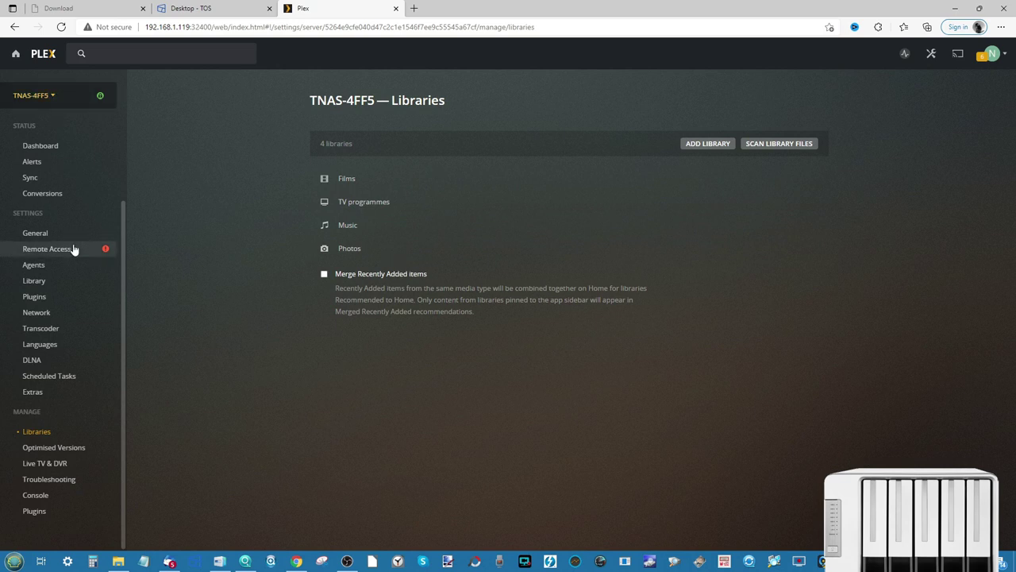
{"action": "left_click", "coordinate": [15, 55]}
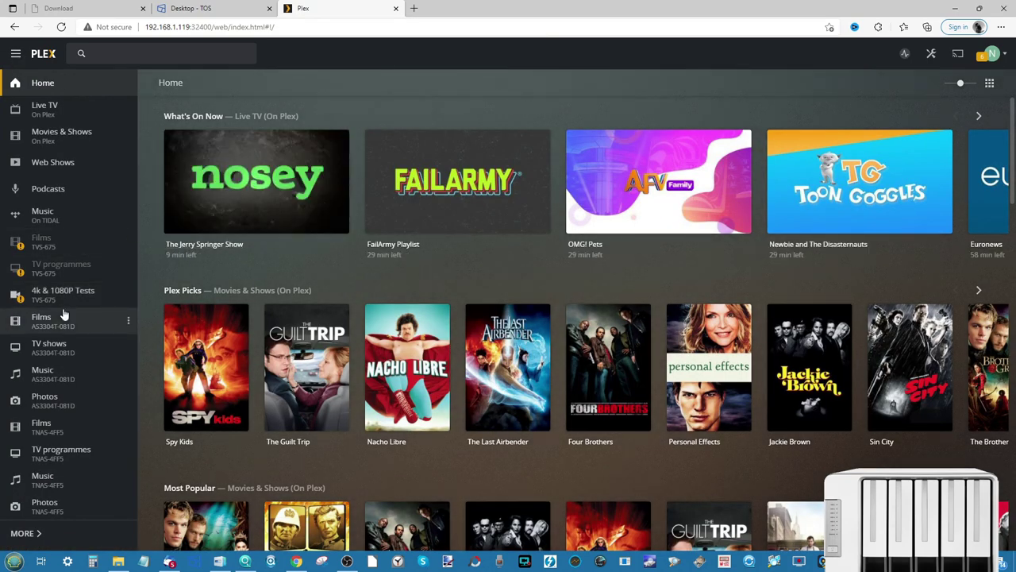
Browse the TNAS-4FF5 Films, Music, Photos and TV programmes libraries, ending on Films
{"action": "left_click", "coordinate": [23, 533]}
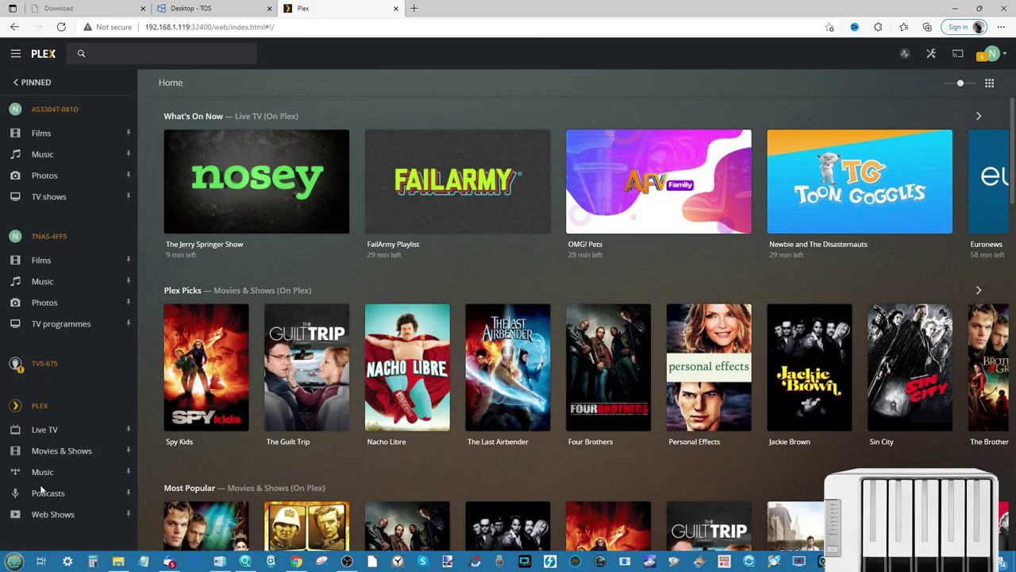
{"action": "left_click", "coordinate": [69, 260]}
{"action": "left_click", "coordinate": [66, 283]}
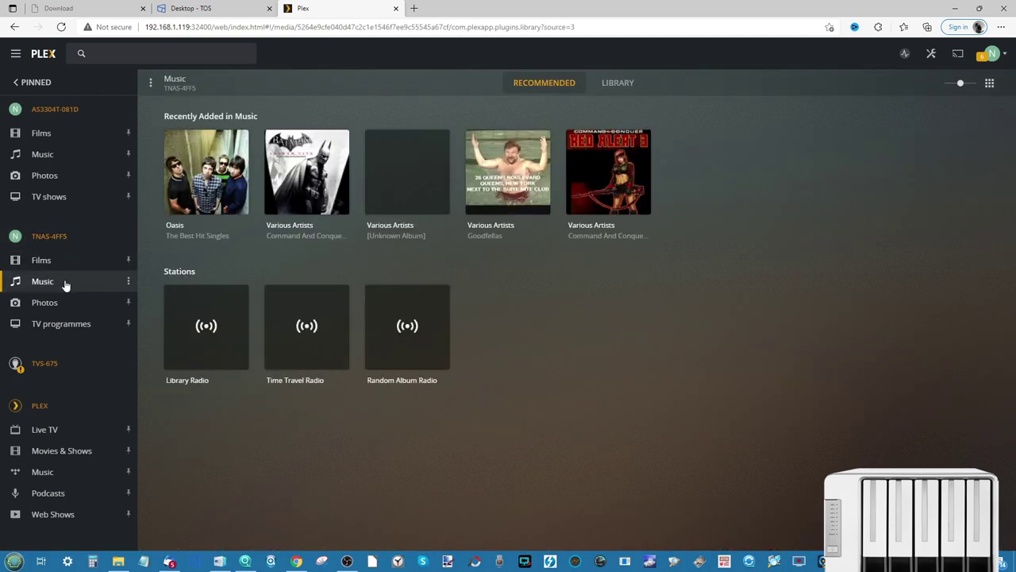
{"action": "left_click", "coordinate": [58, 312]}
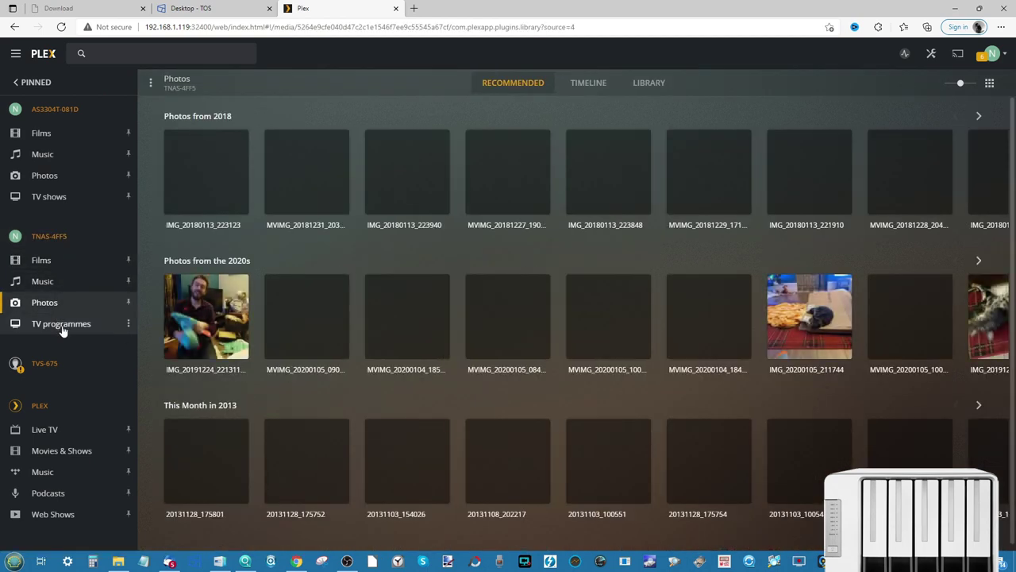
{"action": "left_click", "coordinate": [62, 327]}
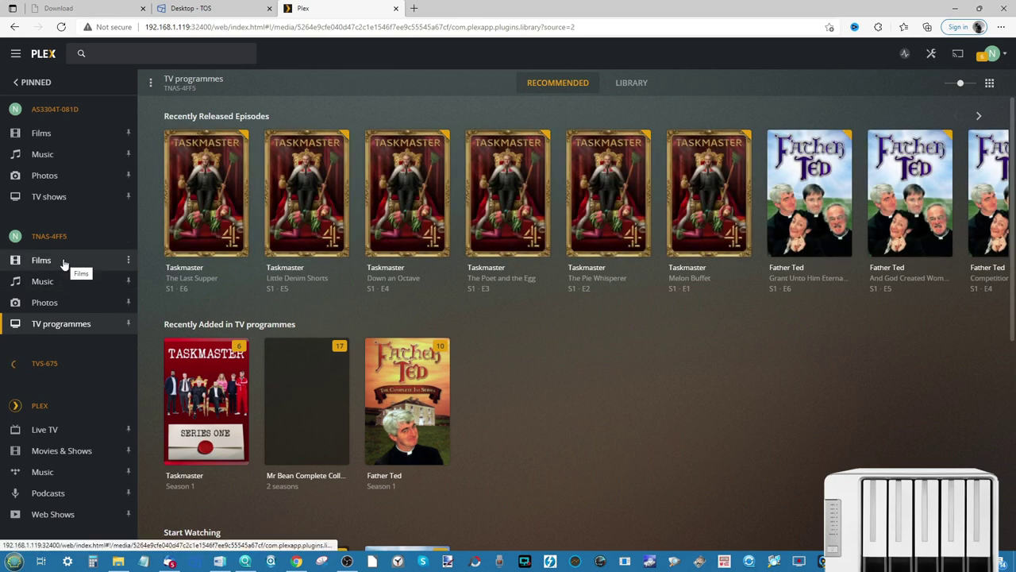
{"action": "left_click", "coordinate": [63, 263]}
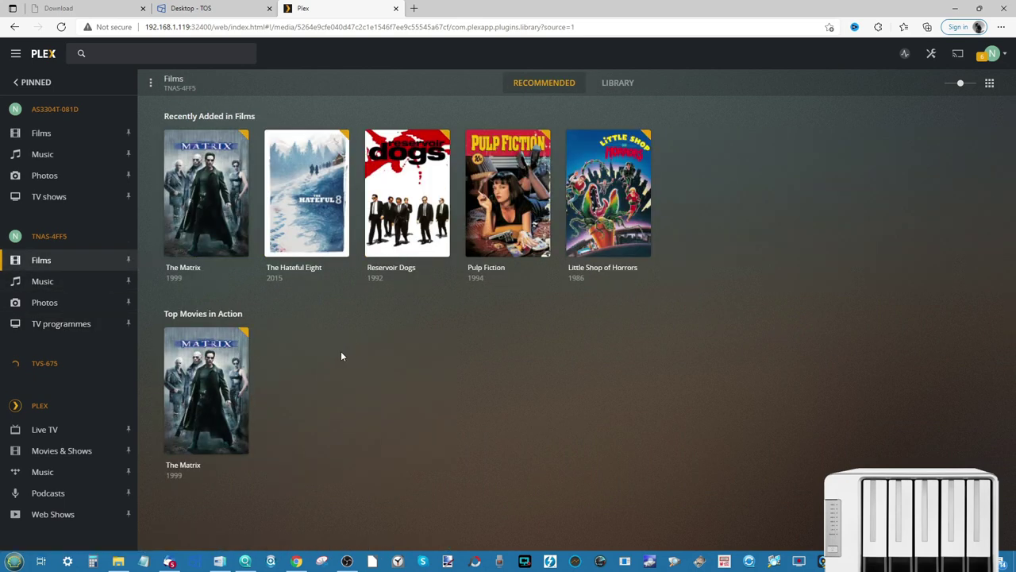